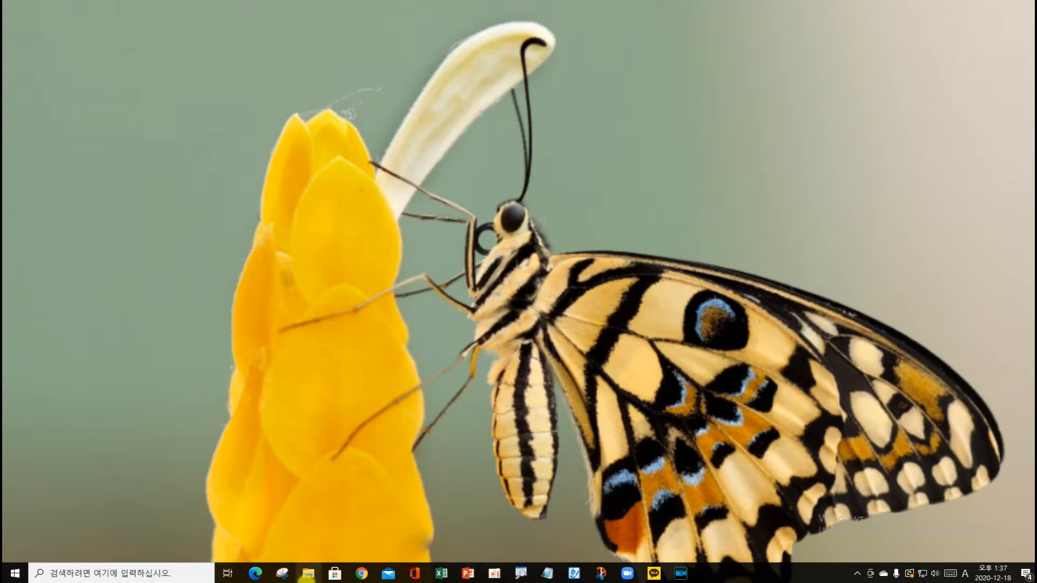
Open Chrome, search Google for 픽슬러, and open the Pixlr E editor from the Pixlr website.
left_click(358, 575)
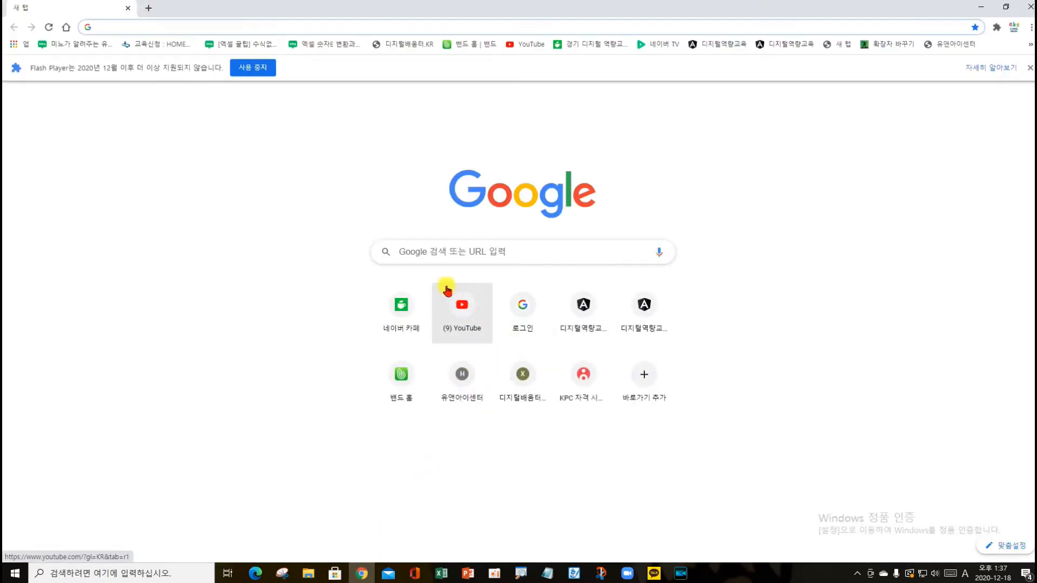
left_click(446, 252)
left_click(427, 272)
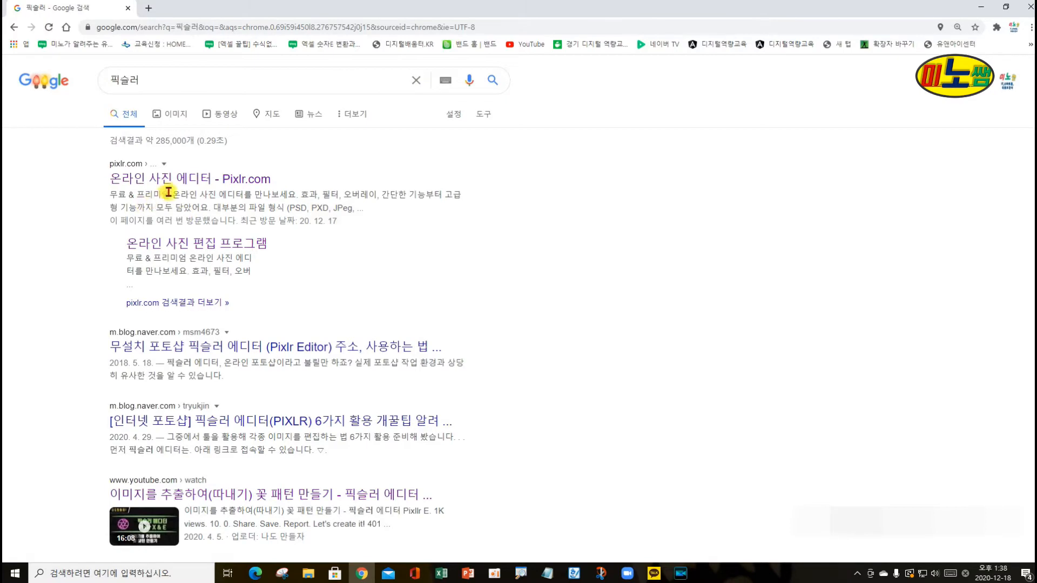
left_click(187, 181)
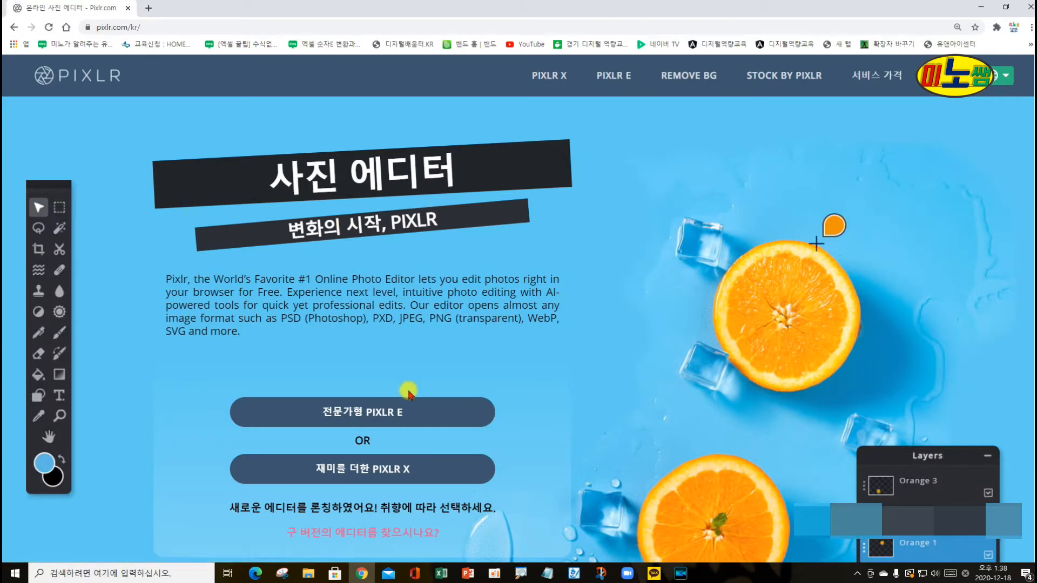
left_click(385, 414)
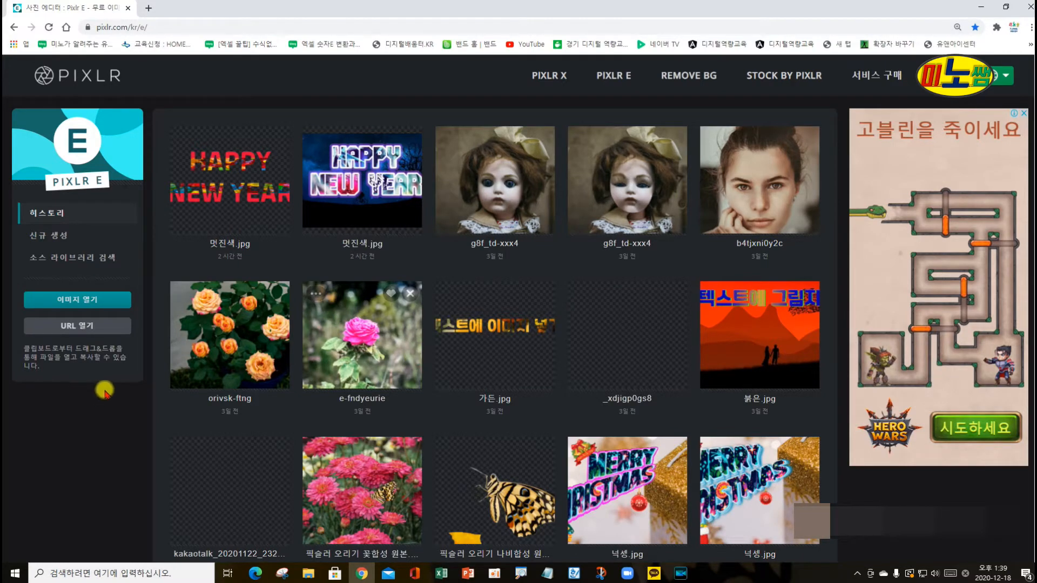
mouse_move(15, 192)
left_mouse_down()
mouse_move(111, 398)
mouse_move(148, 391)
mouse_move(147, 346)
left_mouse_up()
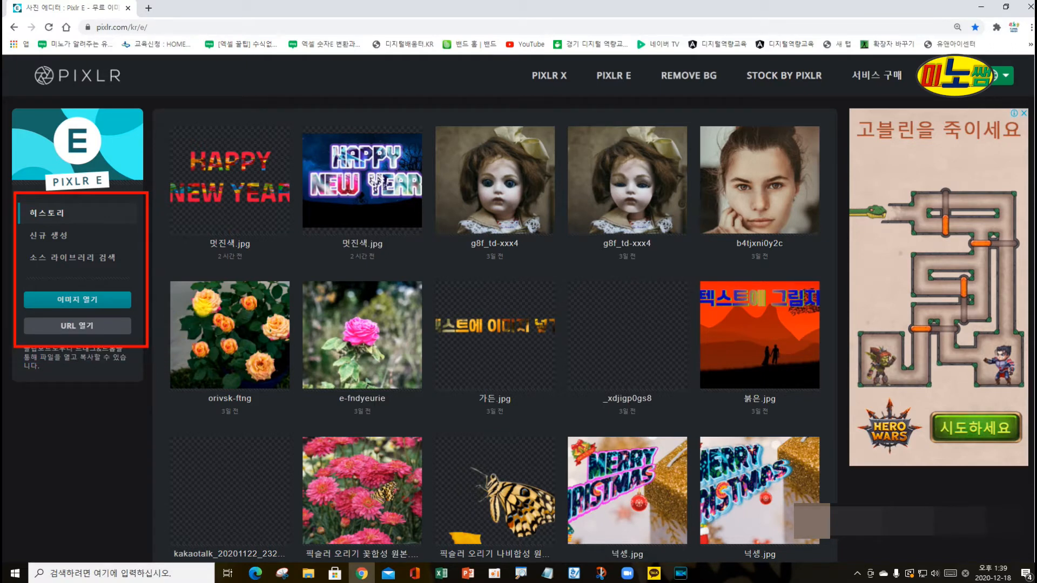
key("Escape")
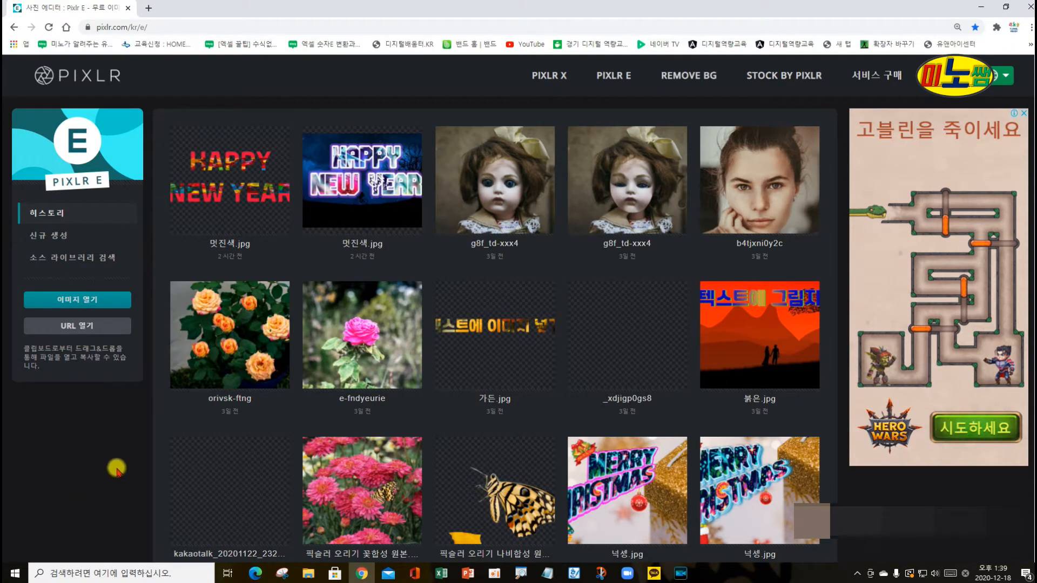
Search the stock image library for CANDY in place of the default search term.
left_click(74, 258)
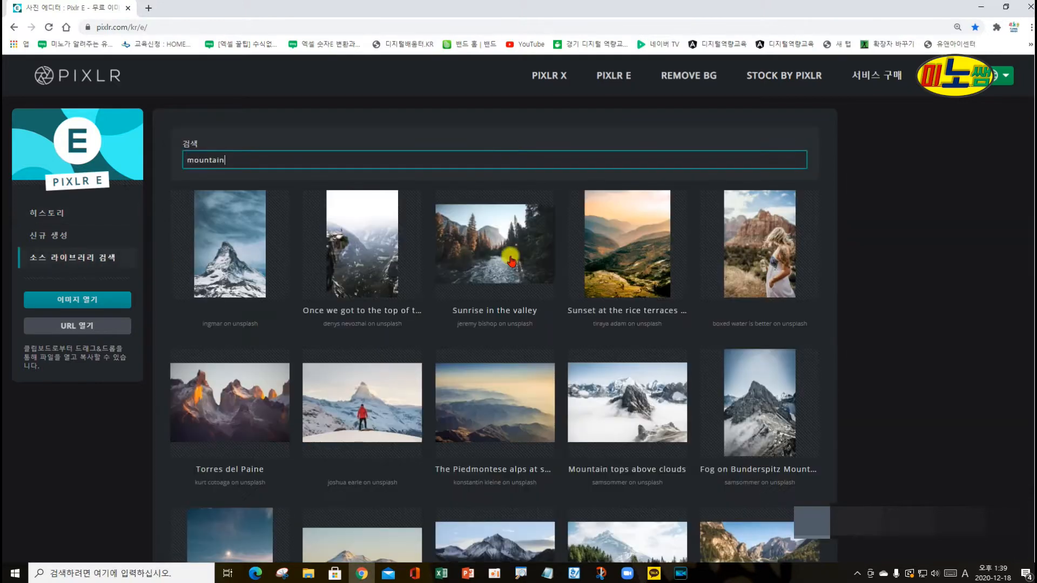
left_click_drag(243, 155, 164, 157)
type("C")
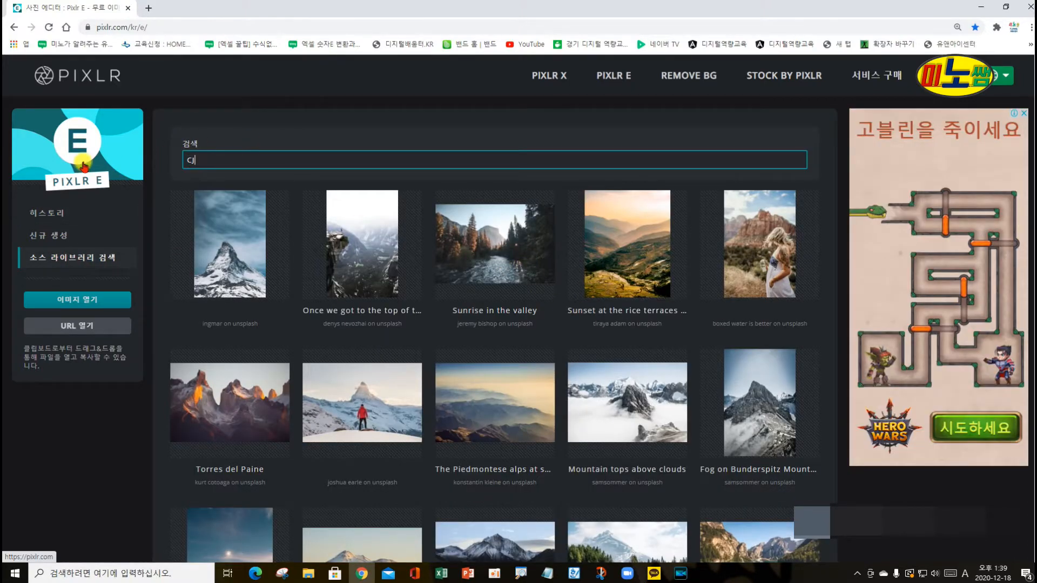
type("AND")
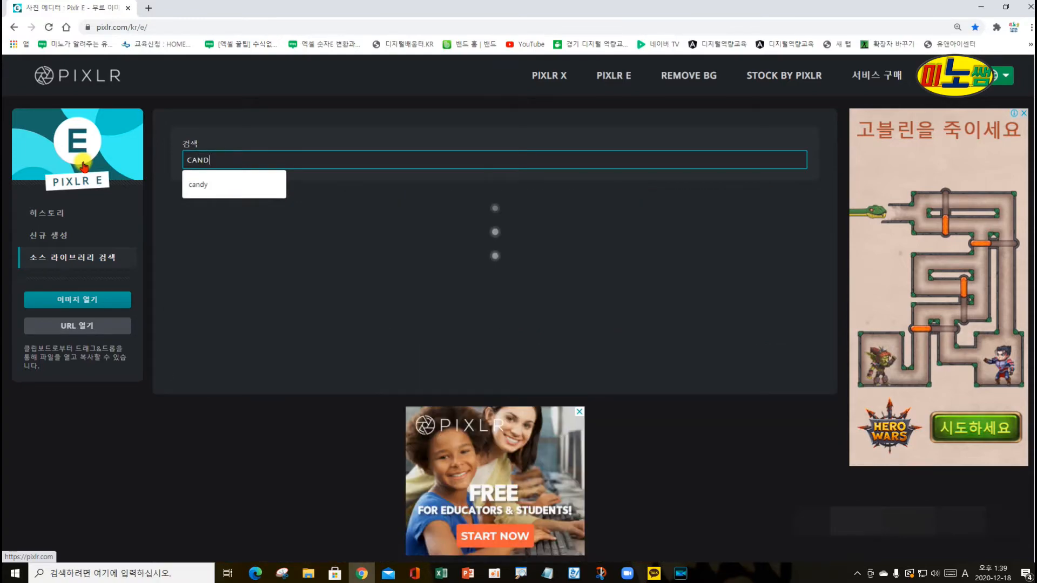
type("Y")
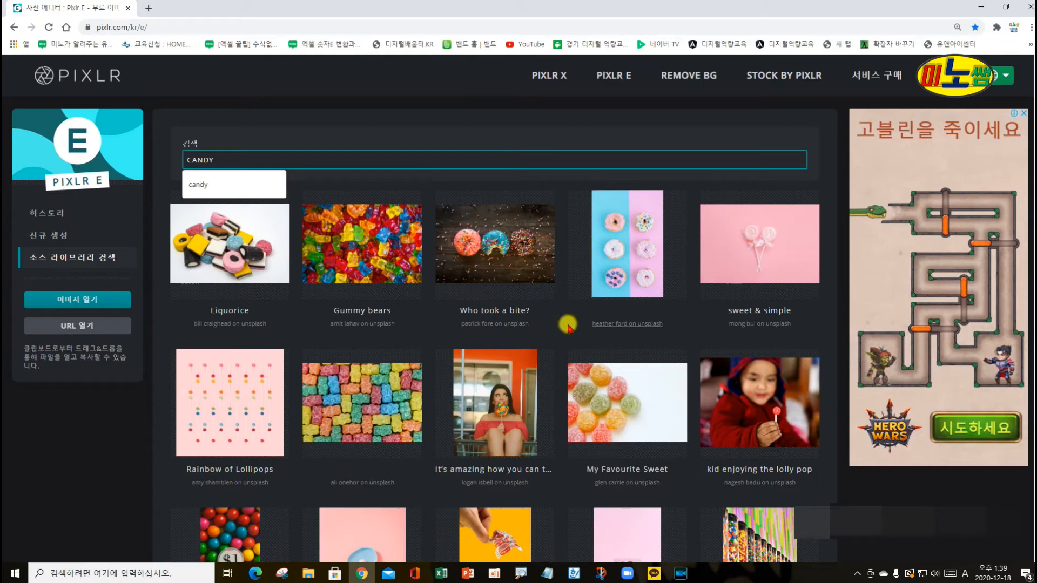
Look through the candy results, rerun the search, and open the Gummy bears photo for editing.
scroll(576, 338, "down", 10)
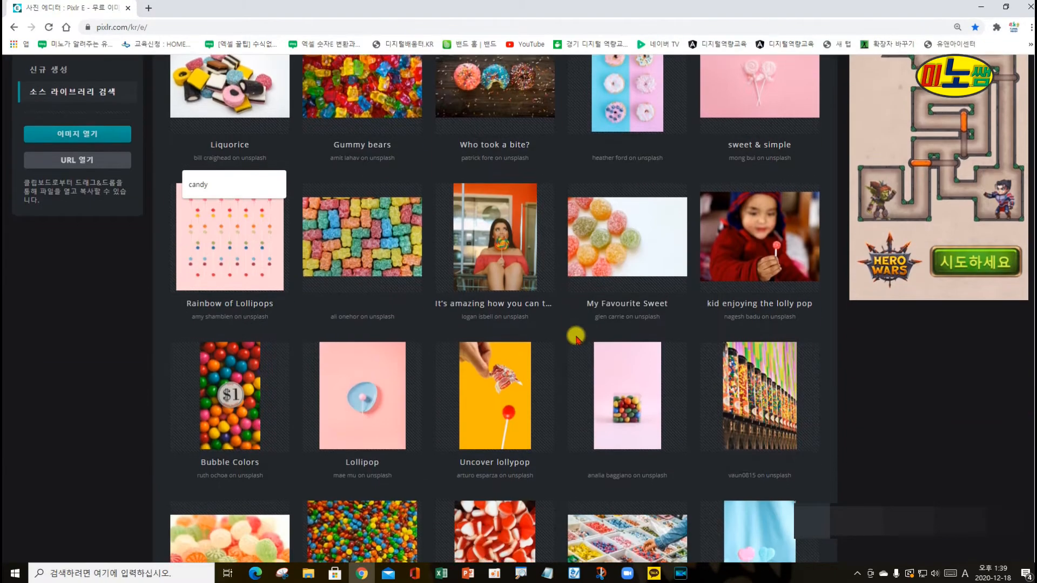
scroll(573, 331, "down", 5)
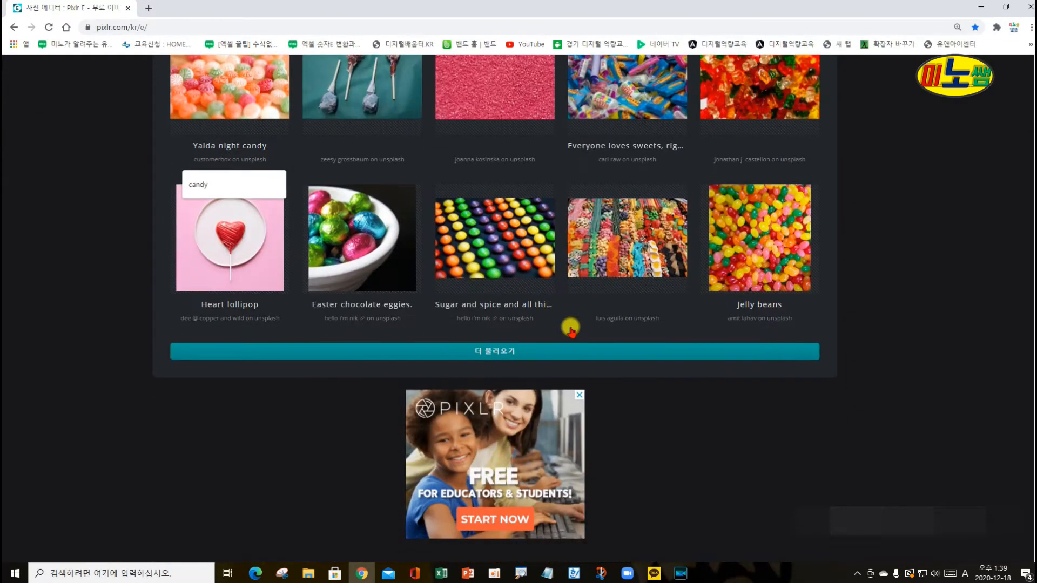
scroll(572, 330, "up", 4)
scroll(574, 328, "up", 11)
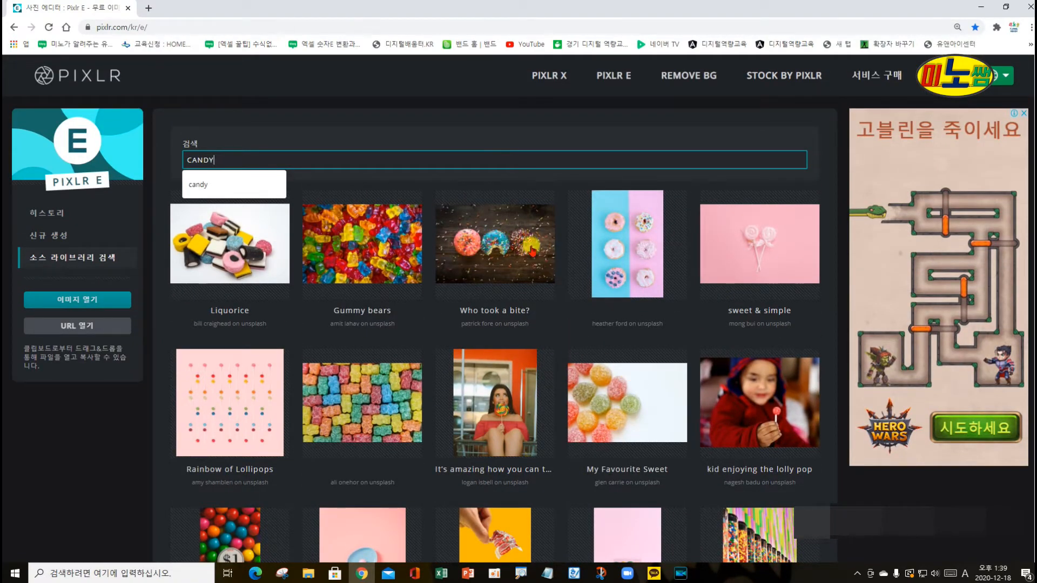
key("Return")
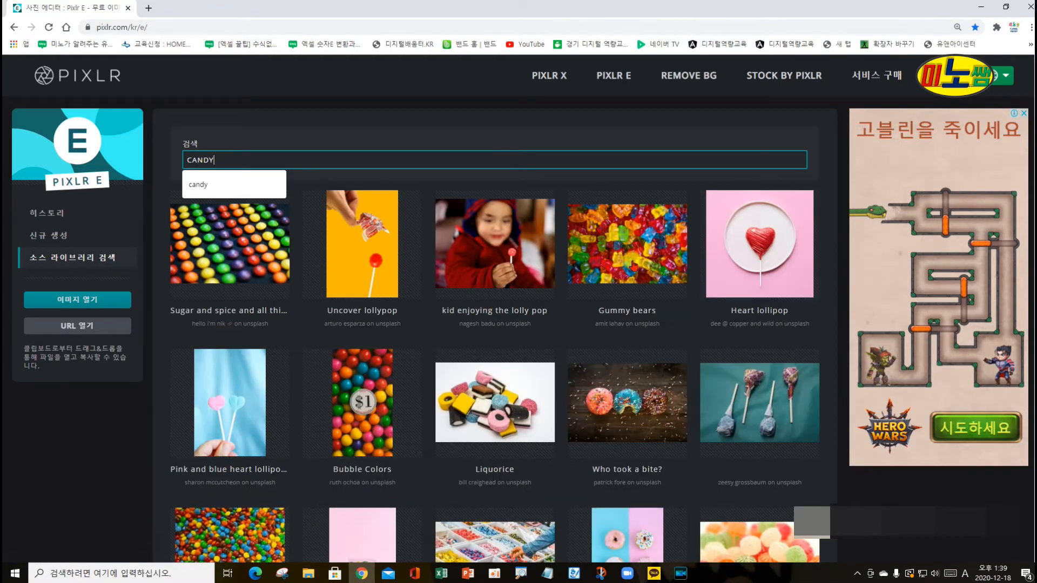
left_click(633, 265)
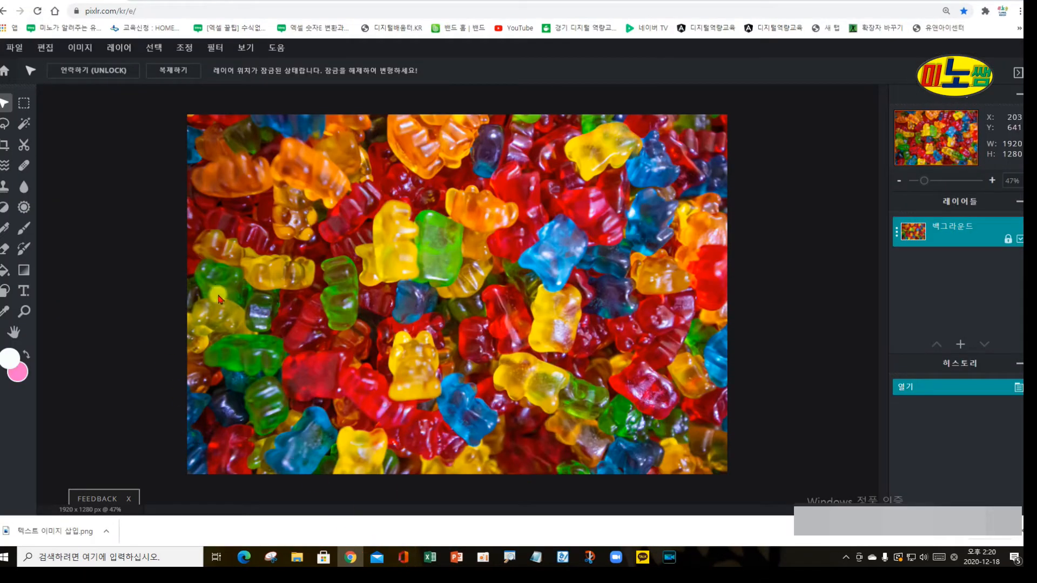
Add a text layer over the gummy bears photo reading HAPPY on one line and NEW YEAR below it.
left_click(23, 297)
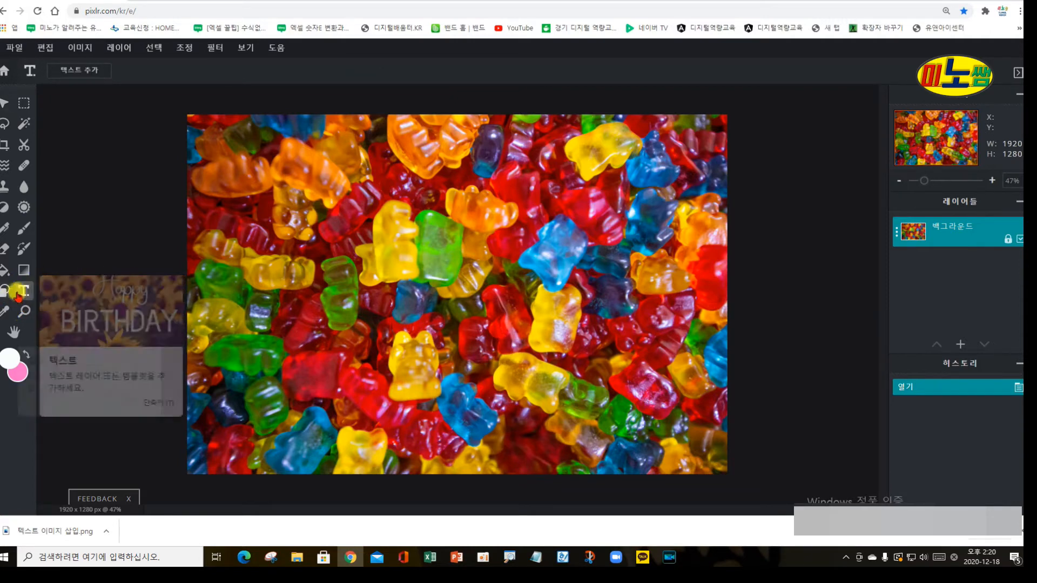
left_click(100, 70)
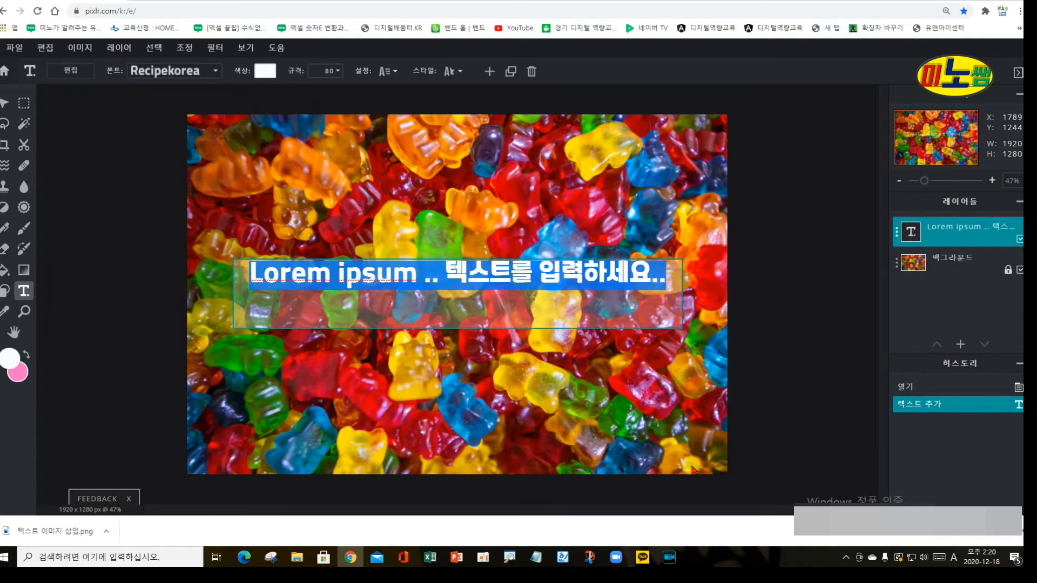
type("HAPPY NEW")
key("BackSpace")
type("EW YEAR")
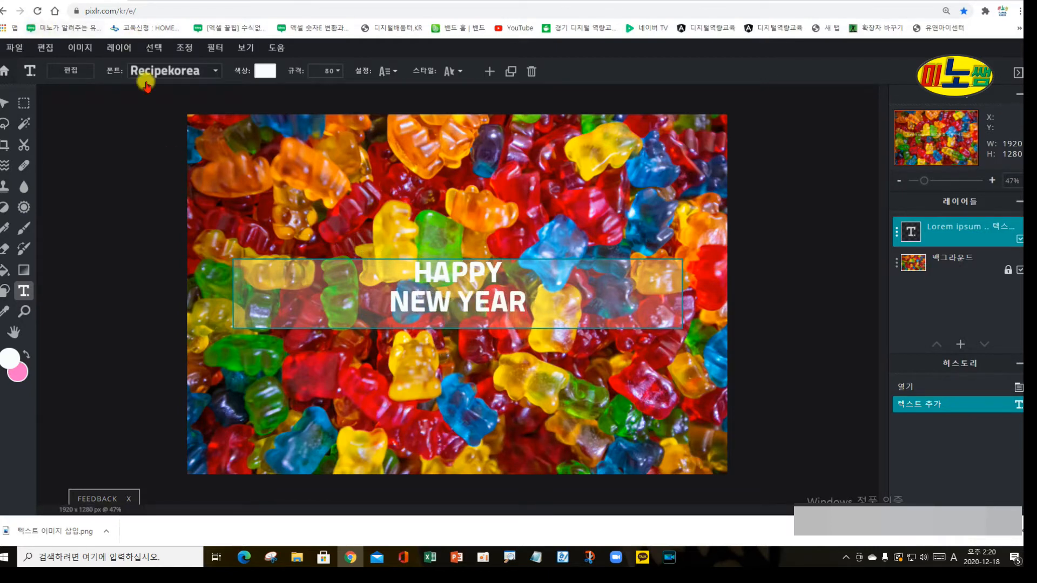
left_click_drag(97, 57, 635, 96)
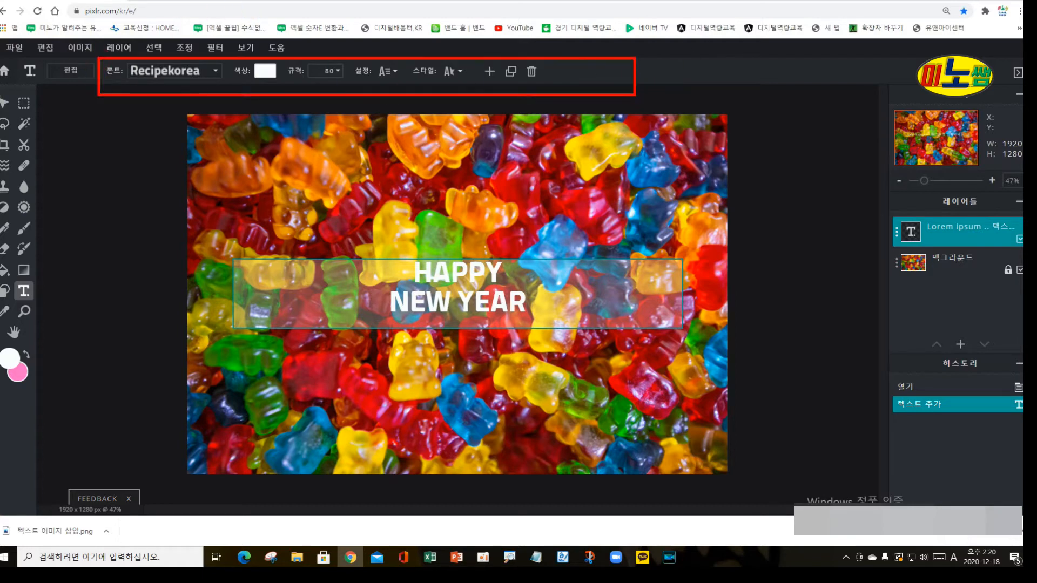
left_click_drag(160, 62, 182, 58)
key("Escape")
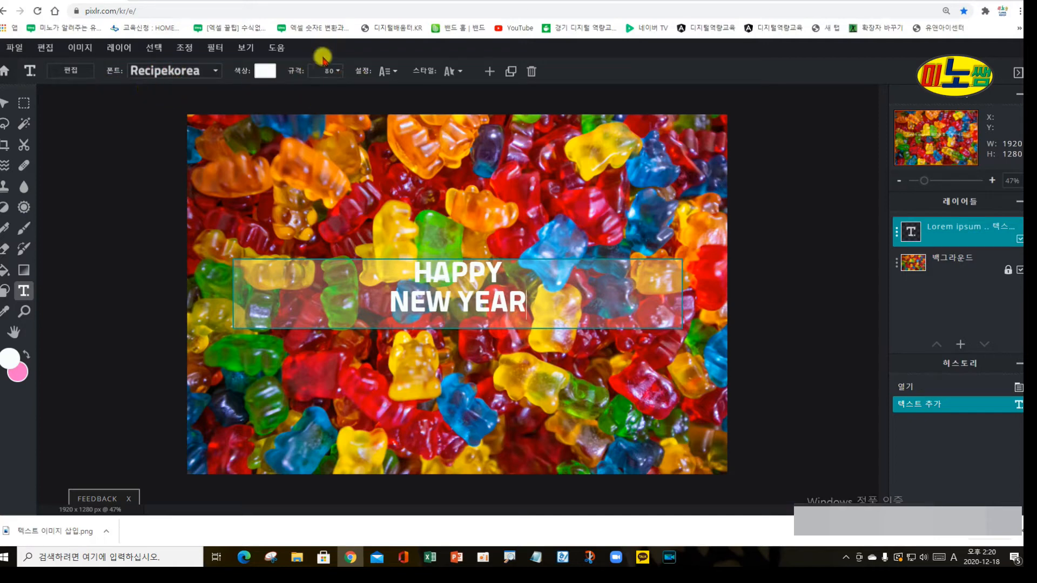
Browse the available fonts for the HAPPY NEW YEAR text and choose Recipekorea.
left_click(216, 71)
scroll(186, 248, "down", 10)
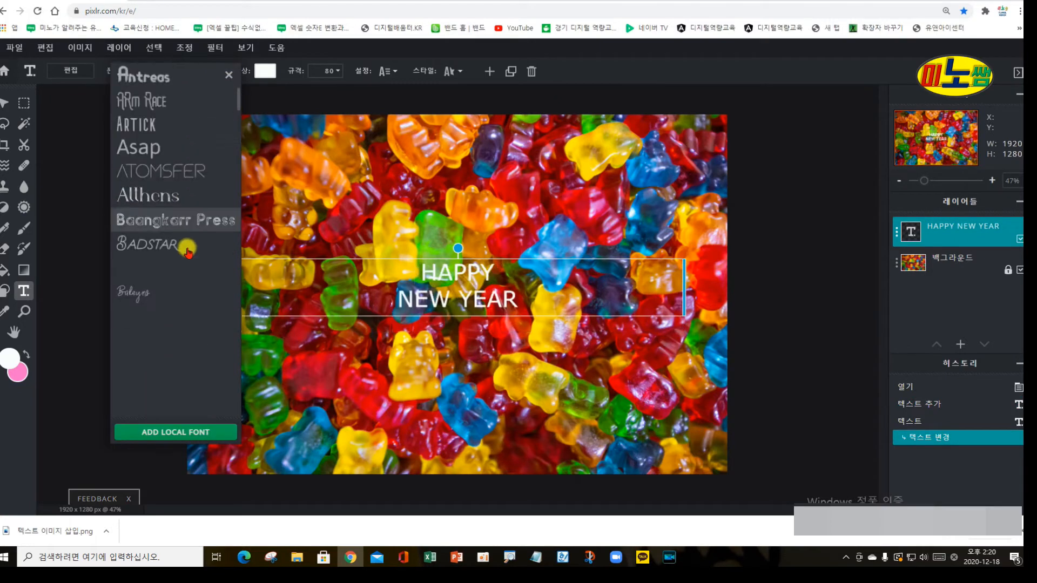
scroll(178, 295, "down", 5)
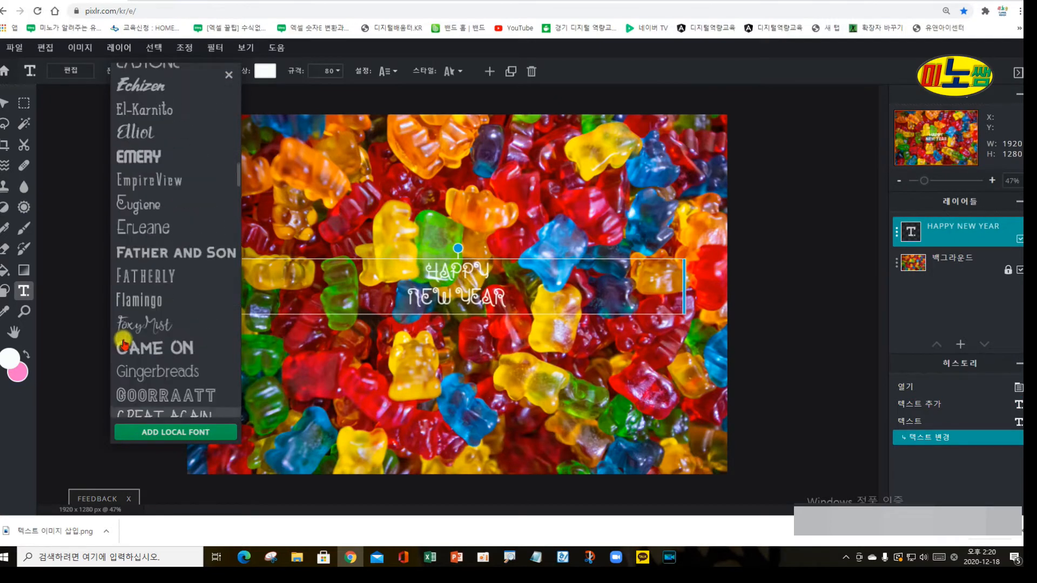
scroll(116, 259, "up", 6)
scroll(135, 303, "down", 5)
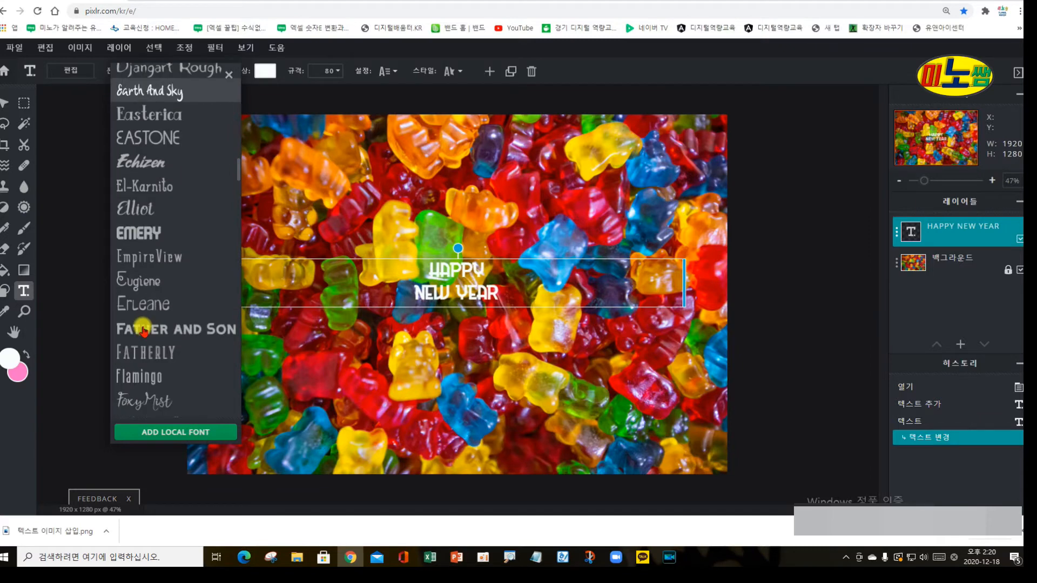
key("Escape")
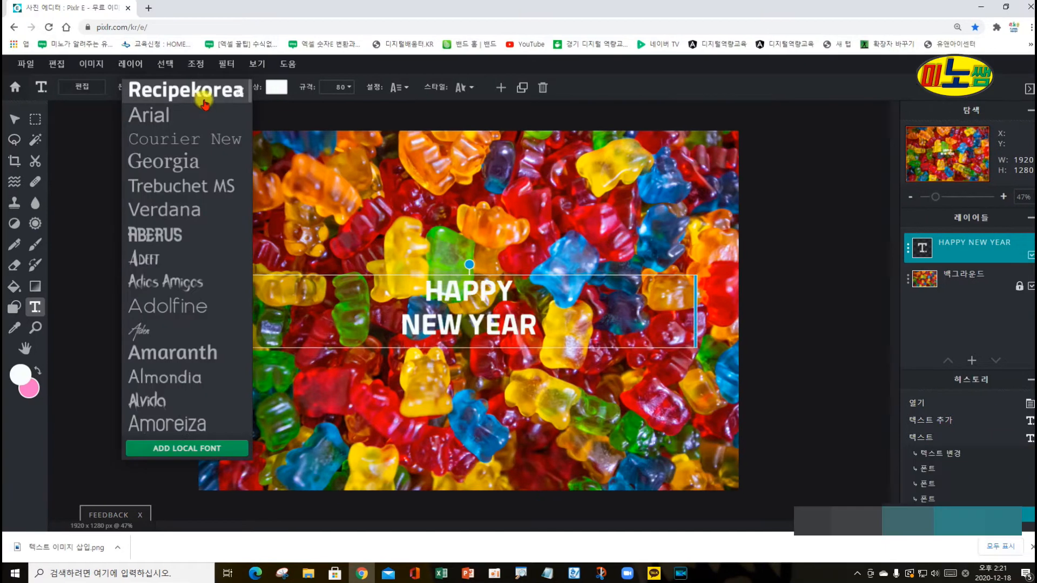
left_click(202, 89)
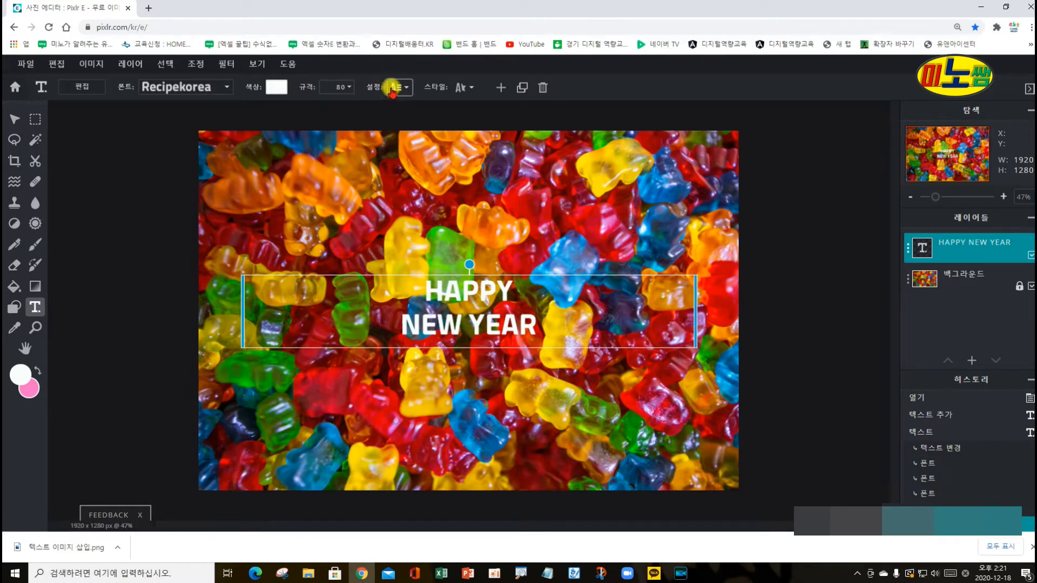
Set the font size of the HAPPY NEW YEAR text to 250.
left_click(342, 89)
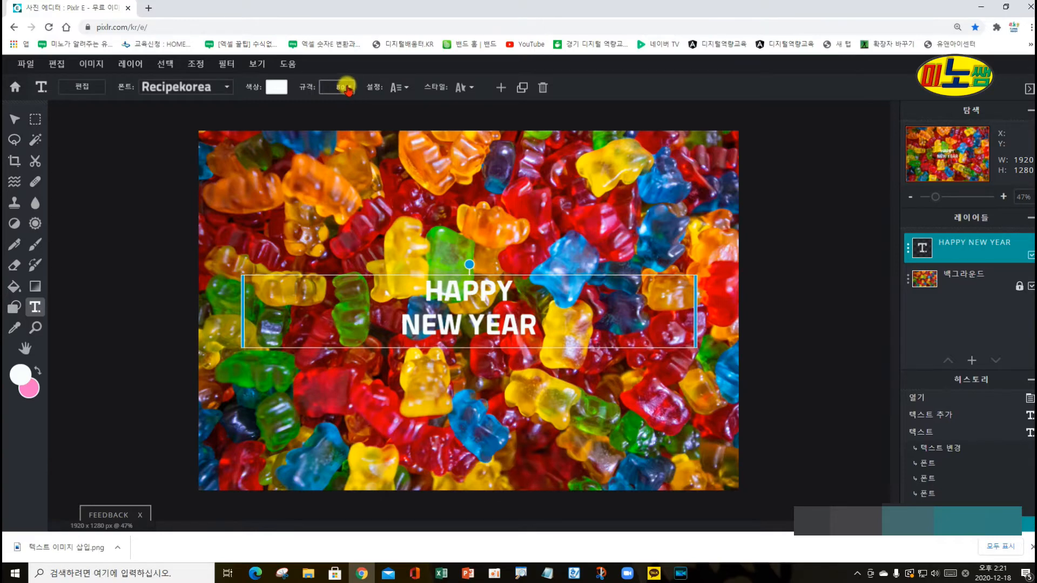
left_click(342, 89)
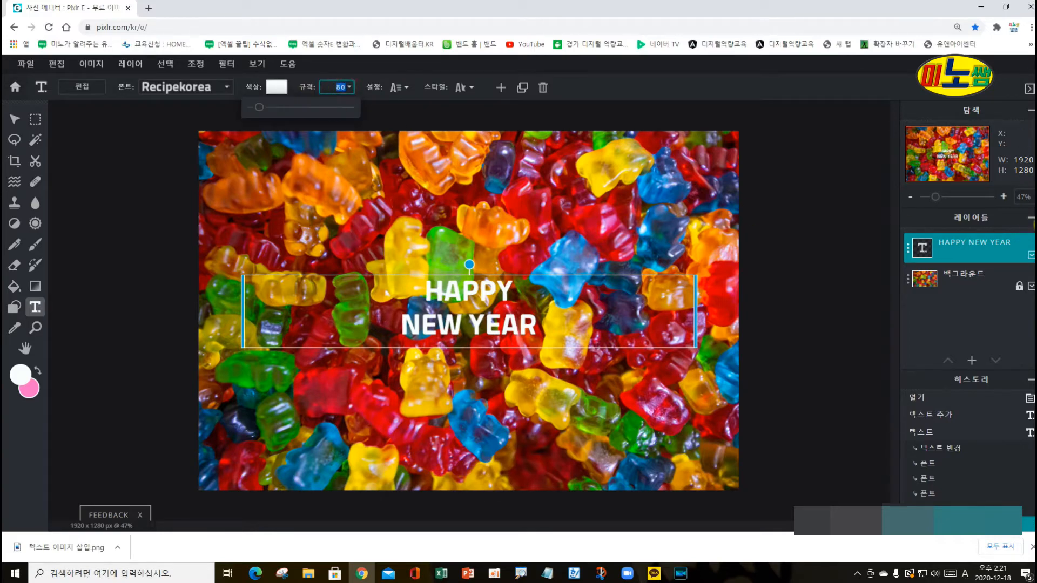
type("250")
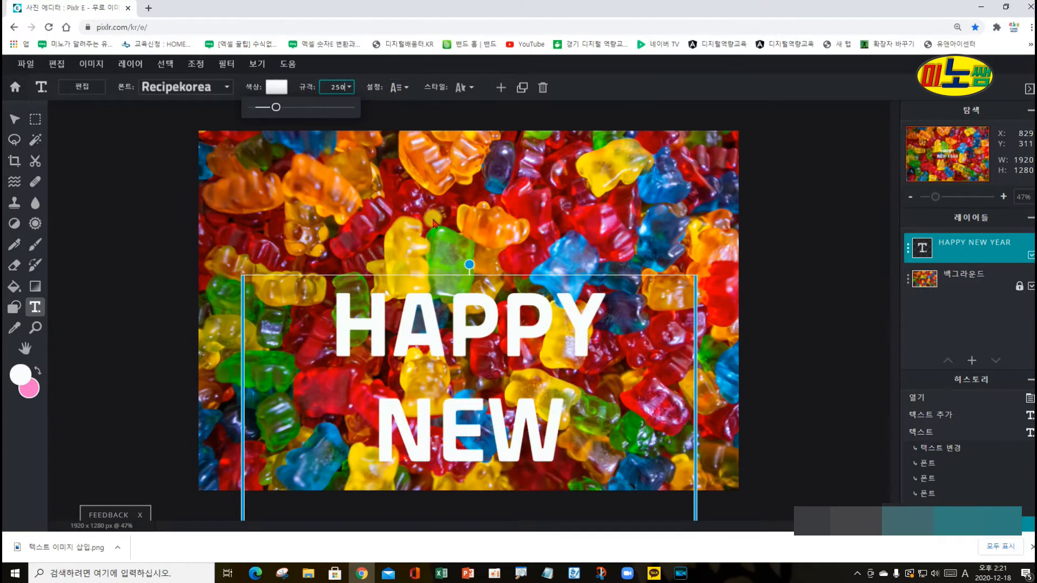
left_click(434, 289)
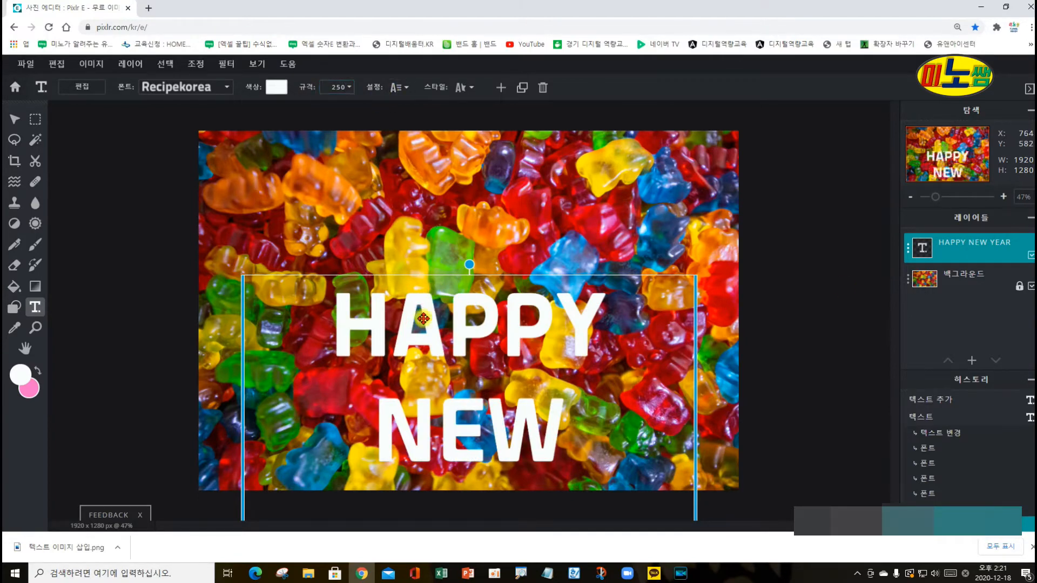
Move the text up to the middle of the image and widen its box on both sides to the full image width.
left_click_drag(435, 325, 422, 208)
left_click_drag(677, 302, 742, 302)
left_click_drag(227, 319, 196, 323)
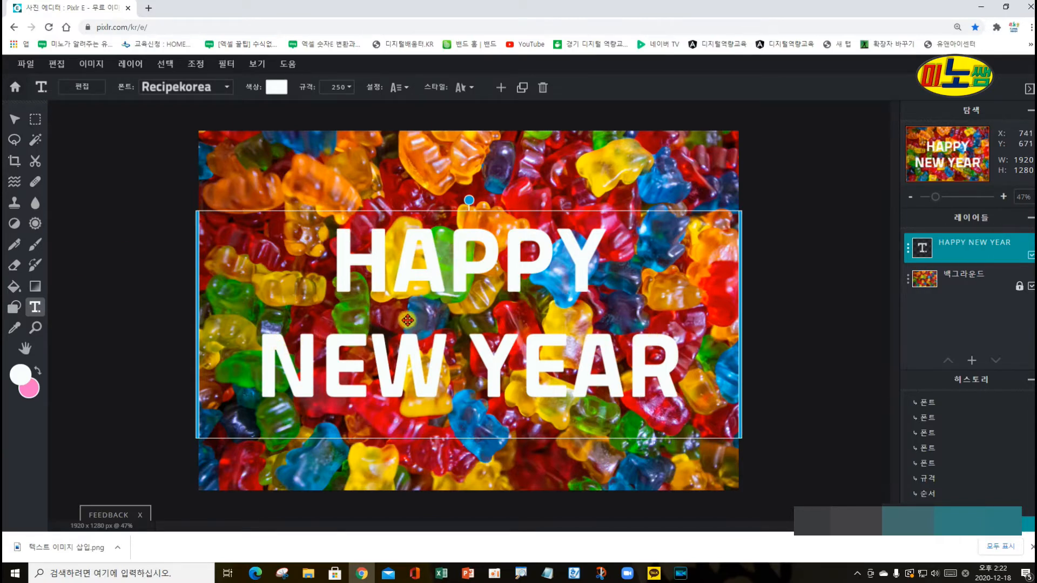
Set the text's line spacing to -13 and its letter spacing to -1, then close the text settings.
left_click(405, 87)
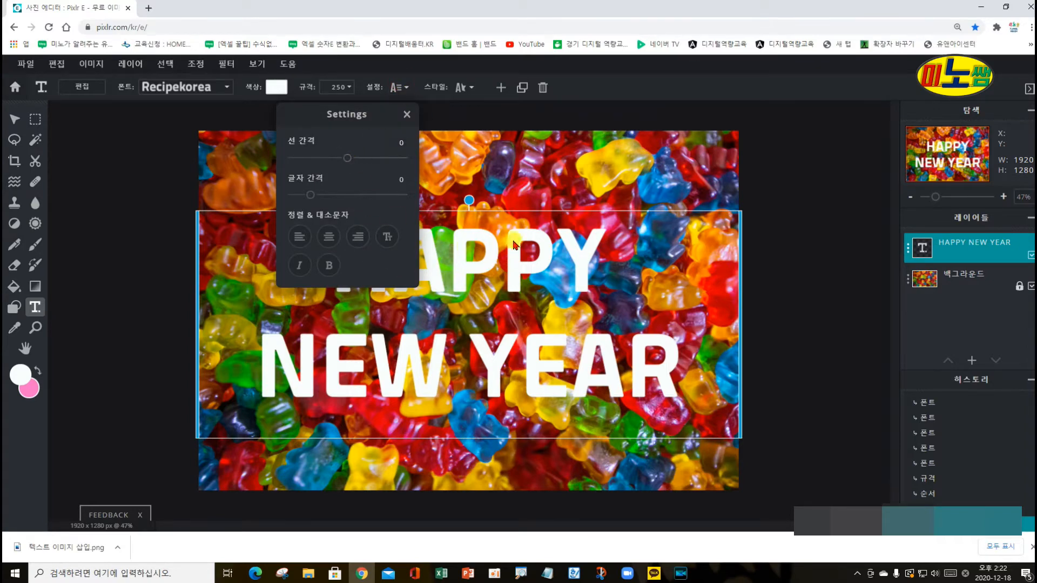
left_click(344, 159)
mouse_move(348, 161)
left_mouse_down()
mouse_move(395, 163)
mouse_move(293, 172)
mouse_move(353, 169)
mouse_move(342, 169)
left_mouse_up()
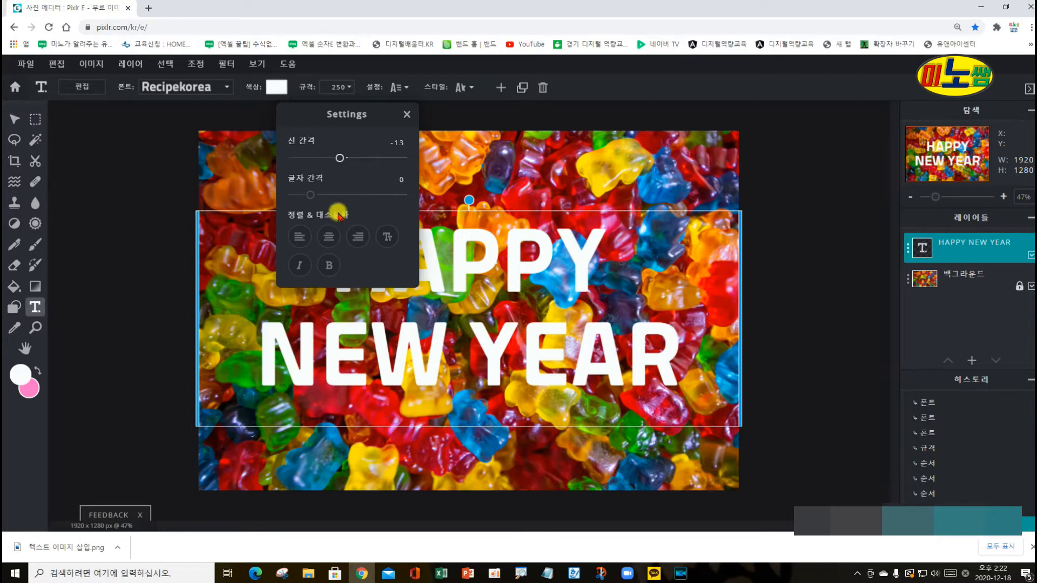
mouse_move(313, 198)
left_mouse_down()
mouse_move(381, 195)
mouse_move(309, 195)
left_mouse_up()
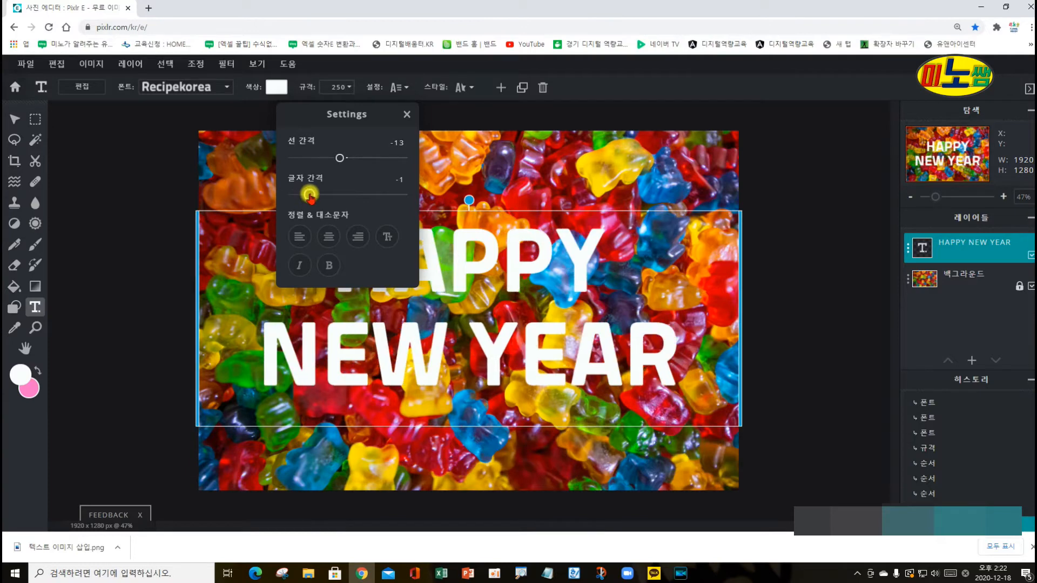
left_click(561, 178)
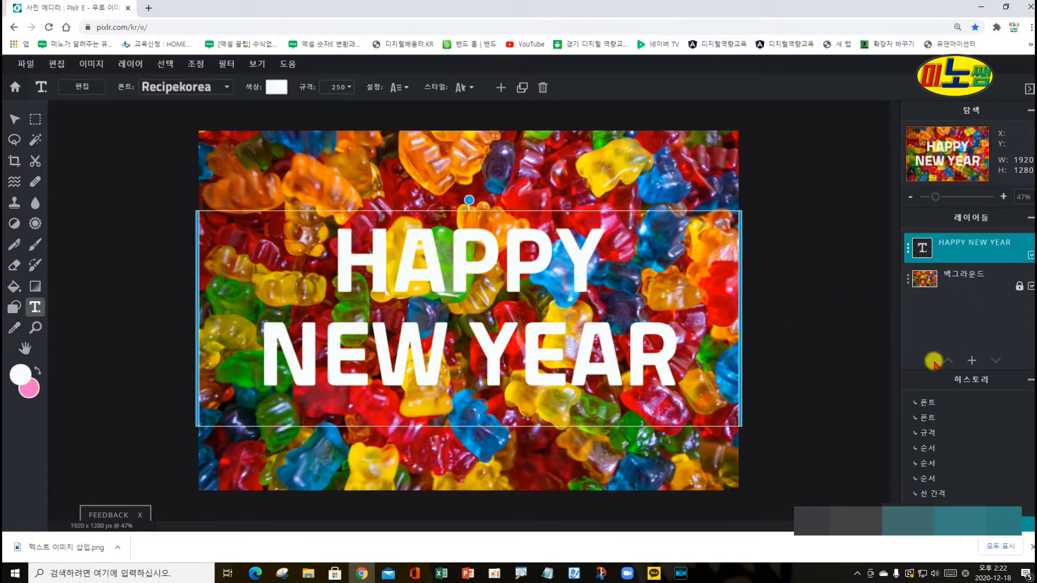
Set the HAPPY NEW YEAR text layer's blend mode to Mask and move the text slightly up.
left_click(909, 249)
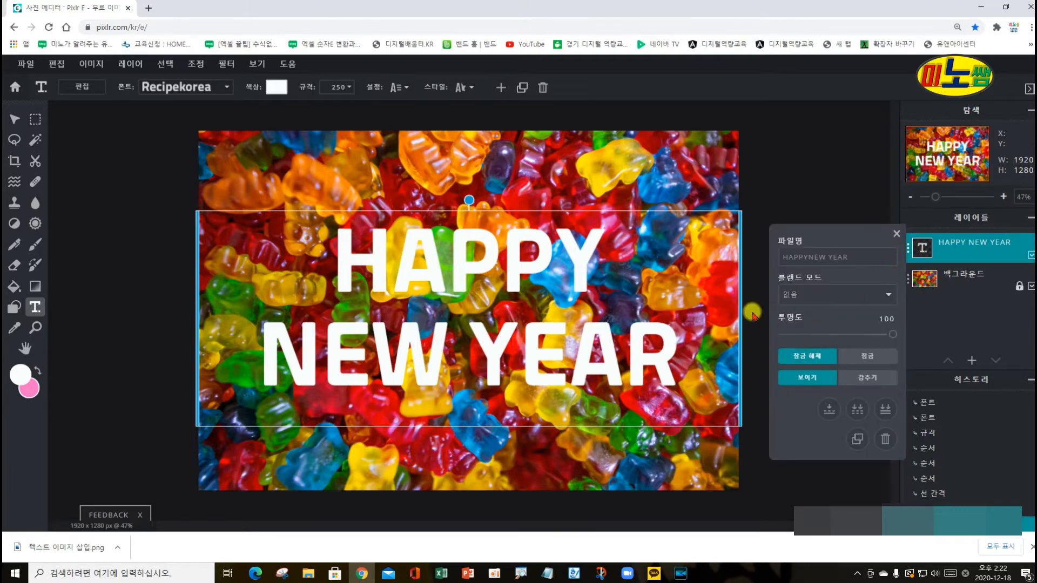
left_click(828, 294)
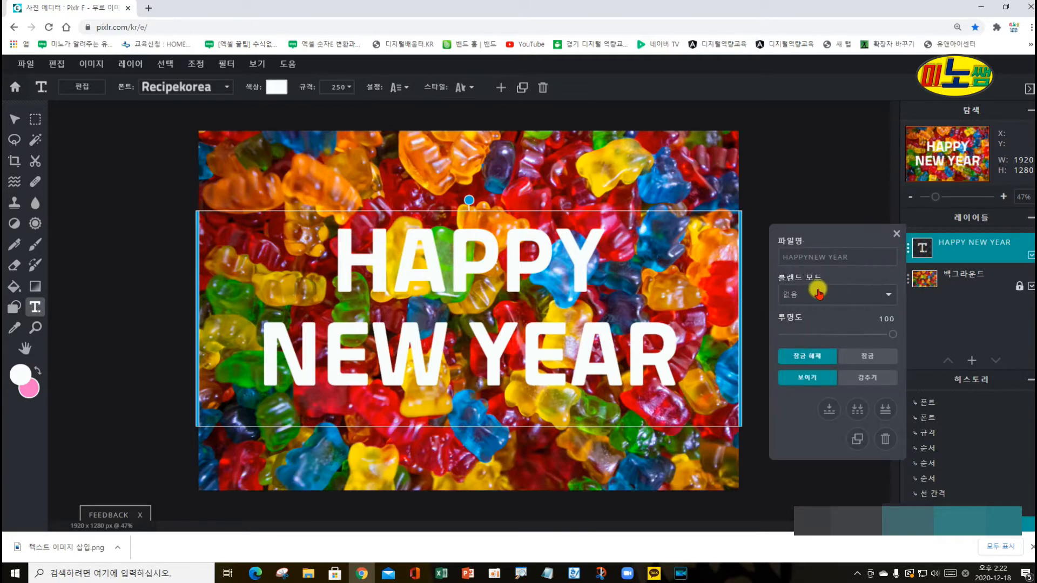
left_click(888, 296)
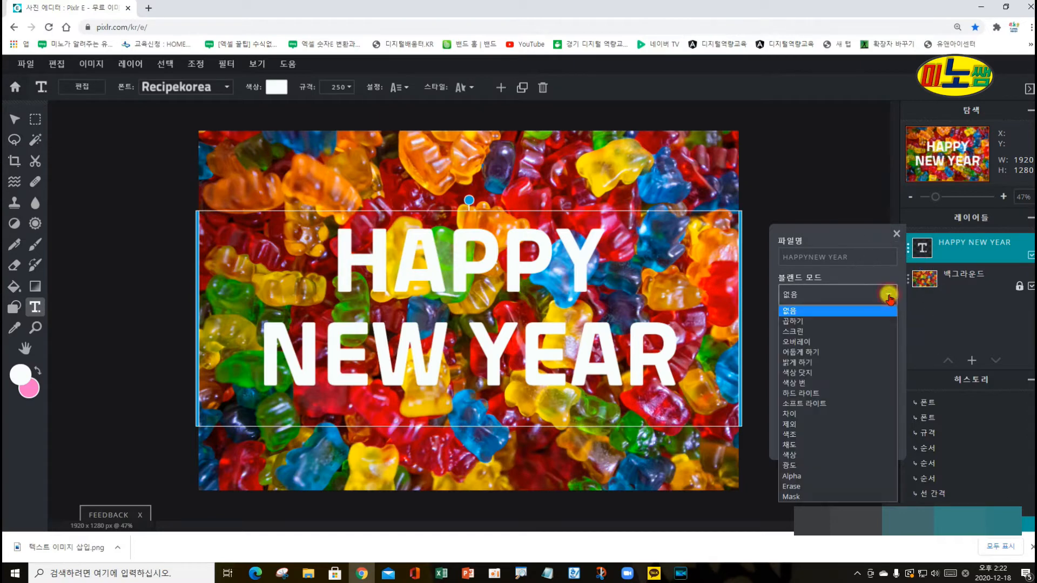
left_click(789, 496)
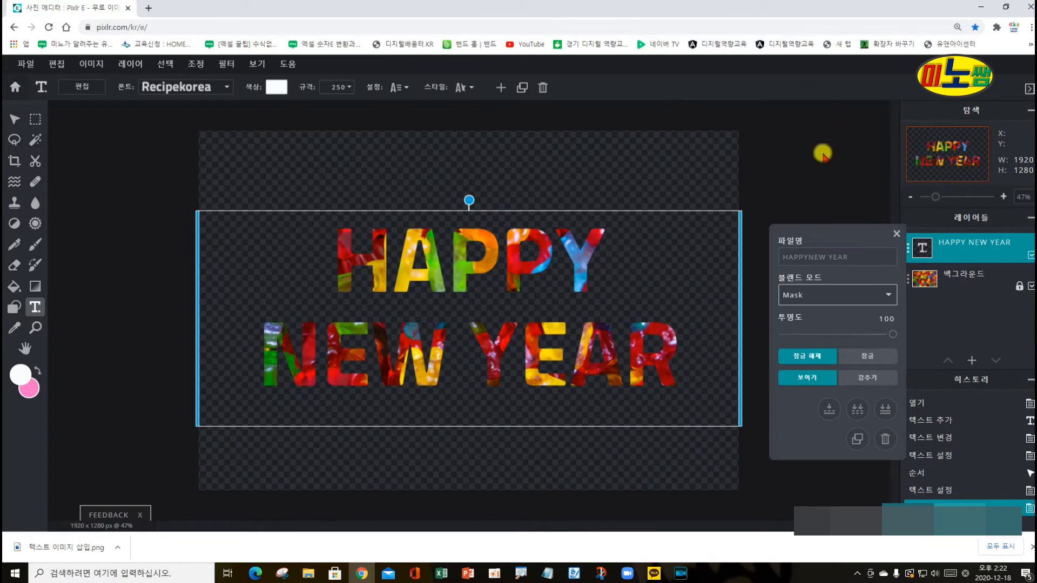
left_click(895, 232)
left_click(841, 180)
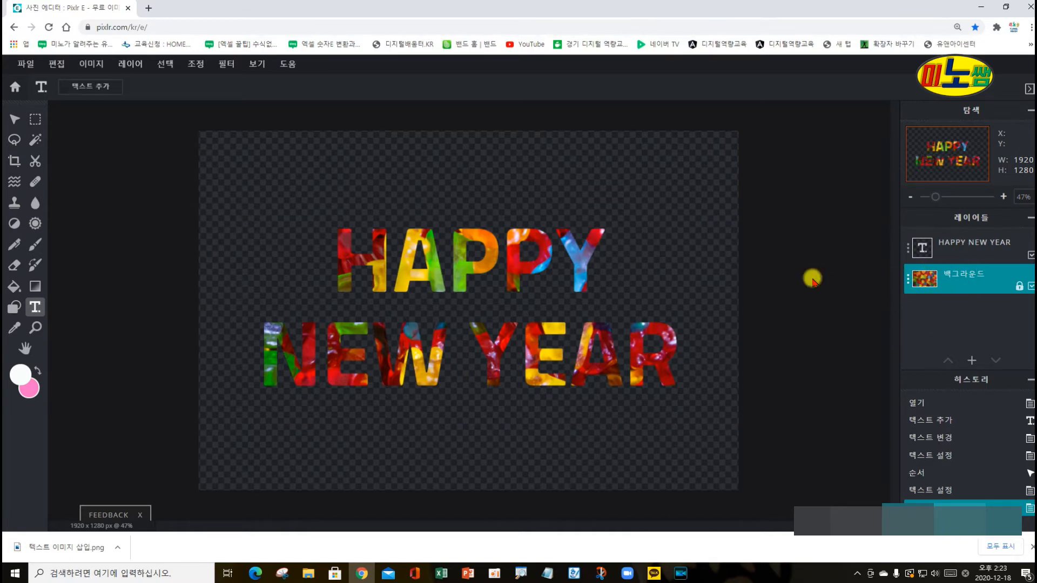
mouse_move(455, 271)
left_mouse_down()
mouse_move(469, 233)
mouse_move(427, 209)
mouse_move(450, 188)
mouse_move(466, 195)
mouse_move(445, 310)
mouse_move(463, 348)
mouse_move(447, 371)
mouse_move(457, 360)
mouse_move(426, 352)
mouse_move(449, 351)
mouse_move(437, 368)
mouse_move(416, 355)
mouse_move(393, 309)
mouse_move(402, 279)
mouse_move(454, 262)
left_mouse_up()
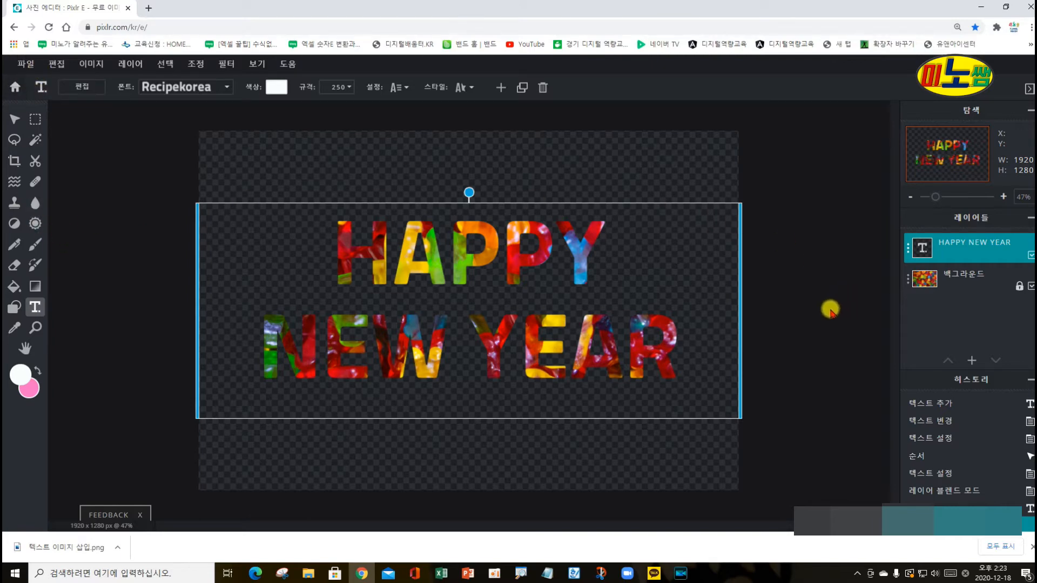
left_click(816, 292)
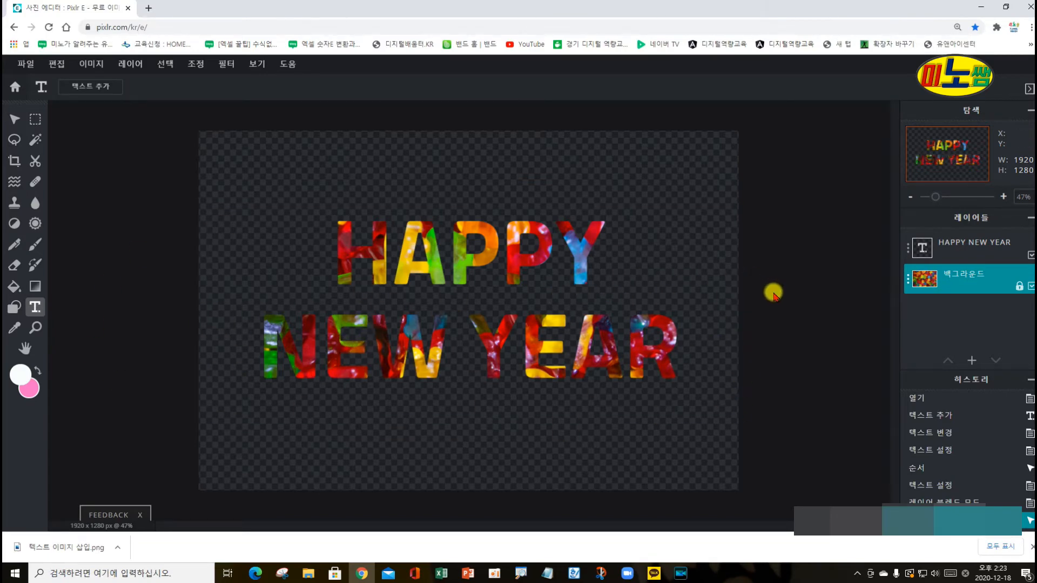
left_click(971, 361)
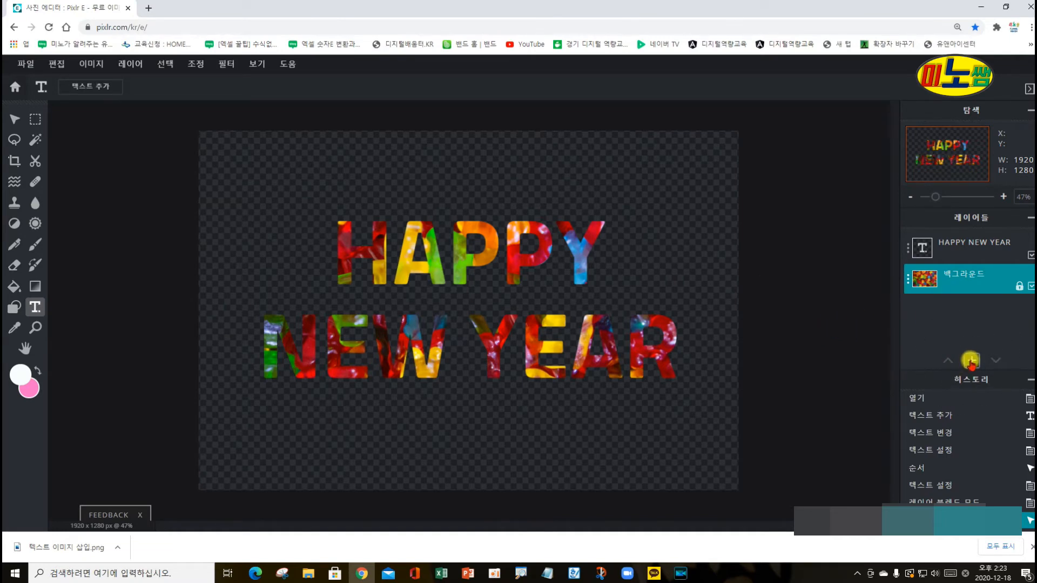
left_click(35, 119)
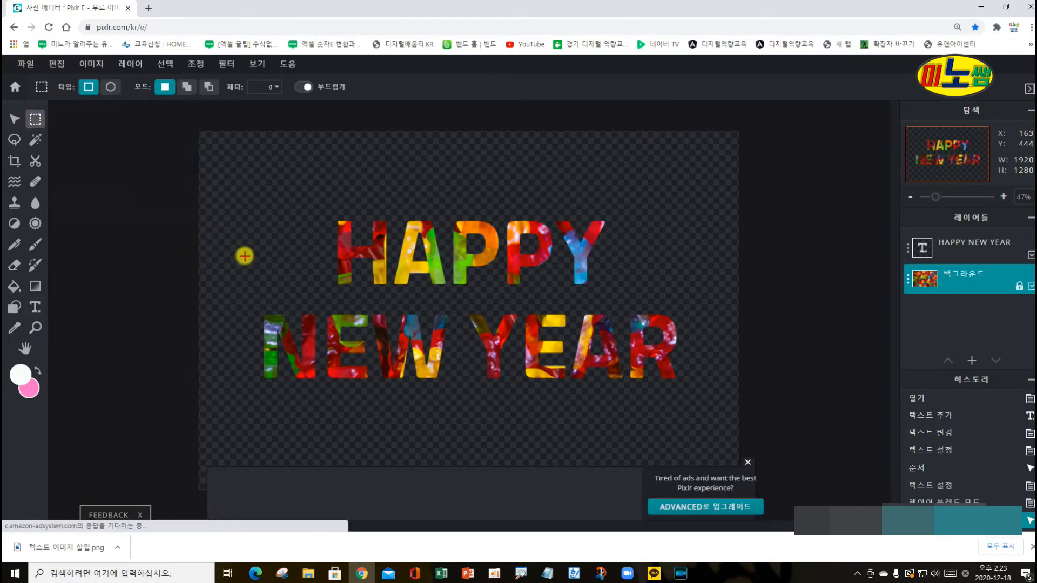
left_click_drag(239, 251, 688, 294)
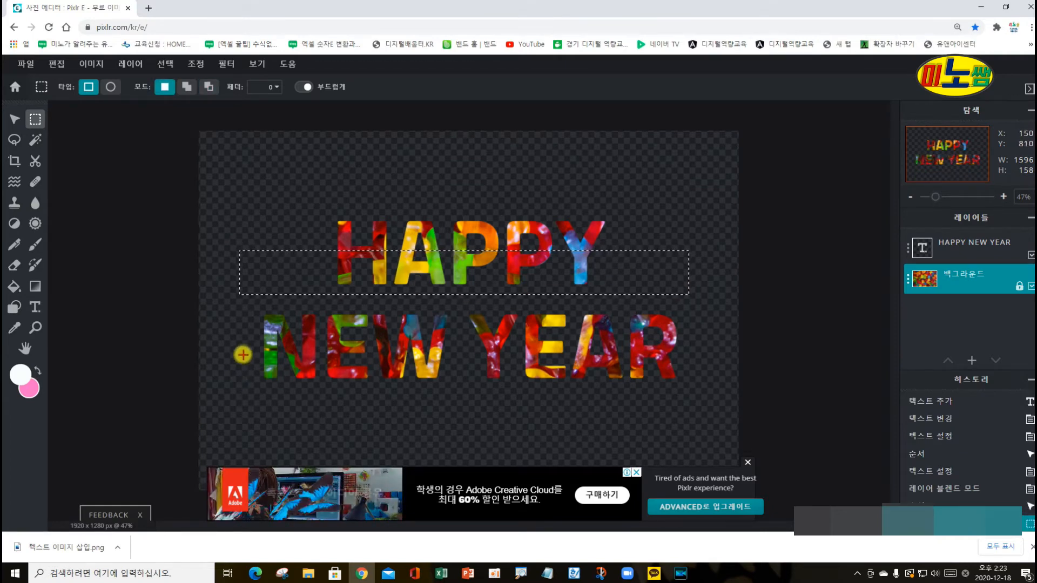
left_click_drag(244, 351, 700, 393)
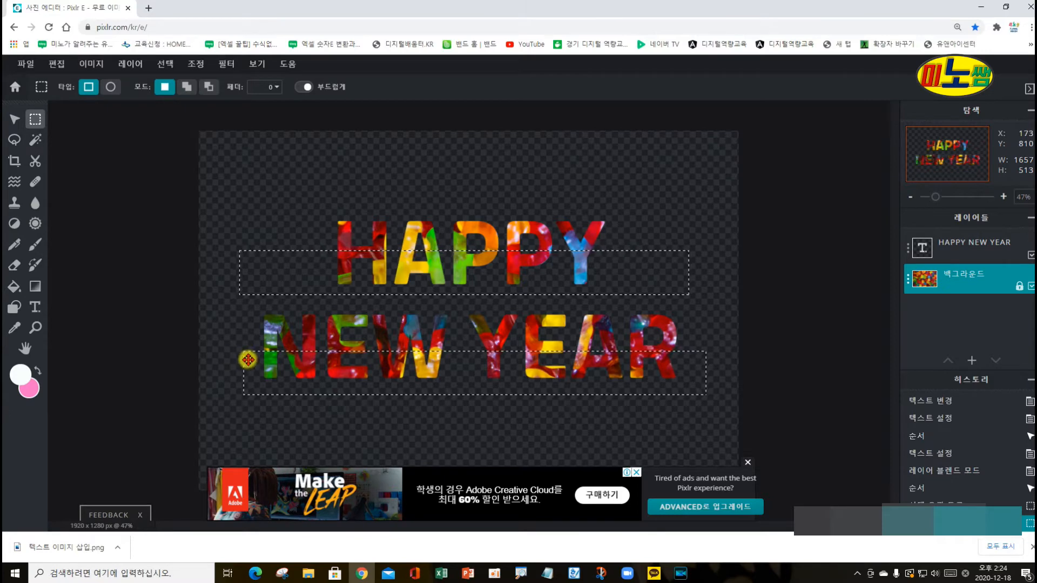
left_click(303, 361)
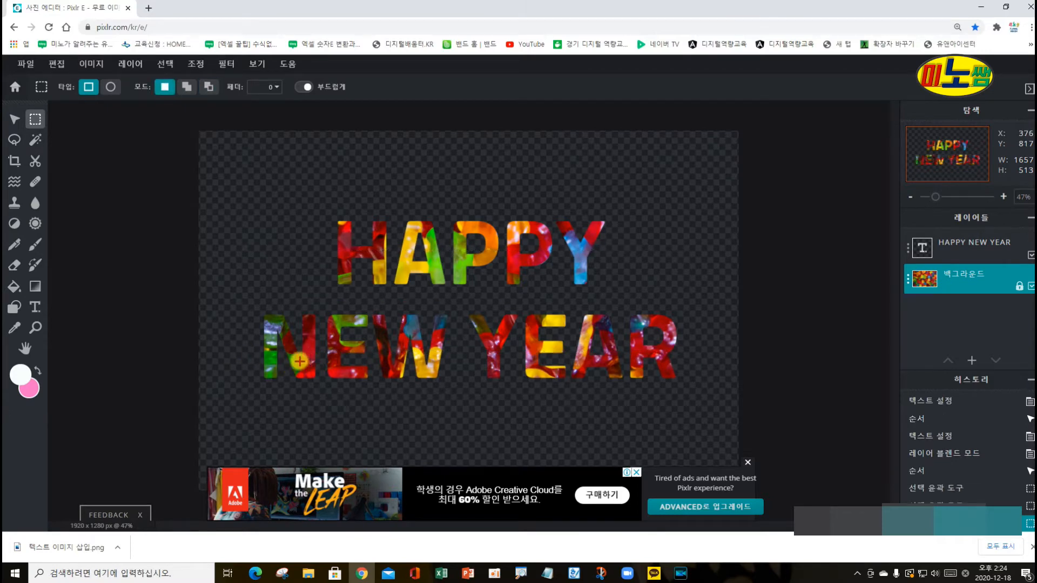
left_click_drag(252, 345, 456, 386)
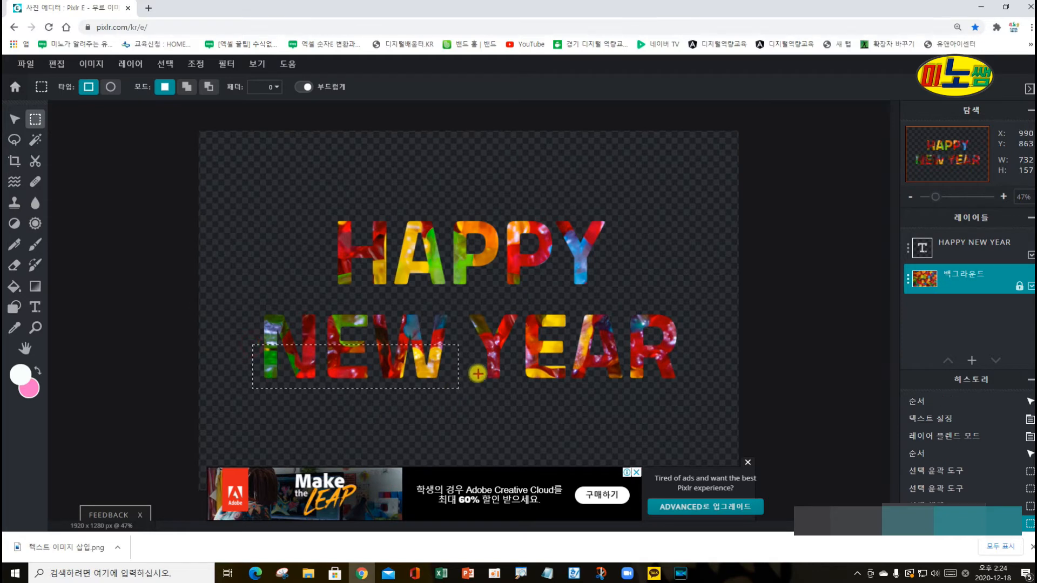
left_click_drag(478, 348, 697, 394)
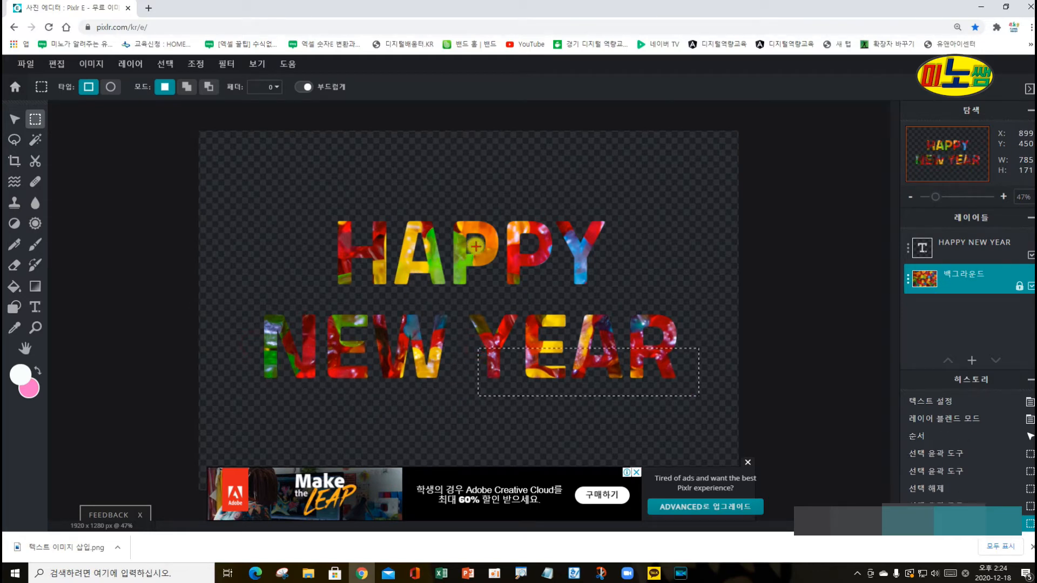
left_click_drag(447, 199, 625, 245)
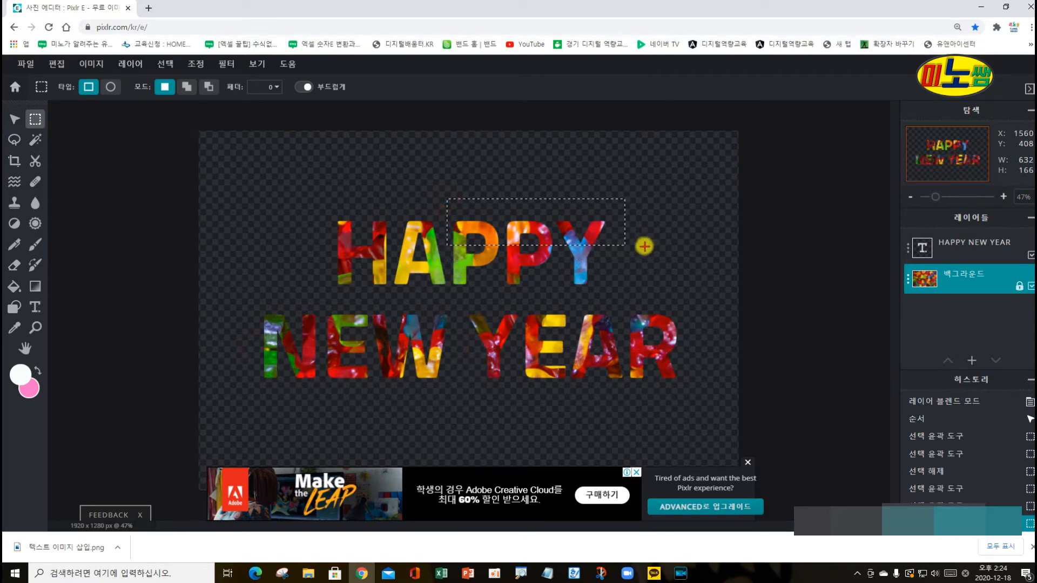
key("ctrl+d")
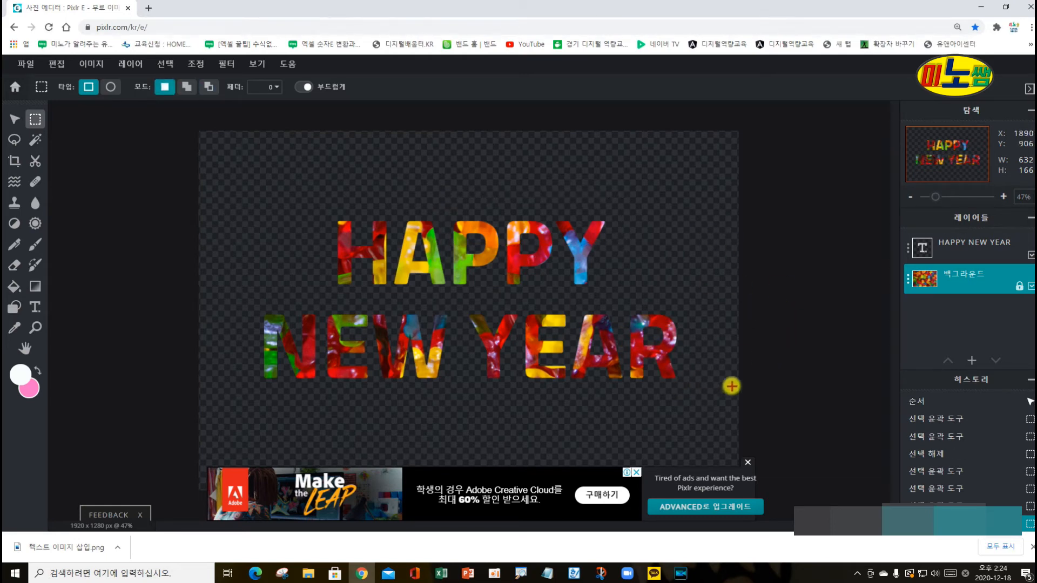
Add an empty layer above the text and set the foreground color to bright red.
left_click(973, 362)
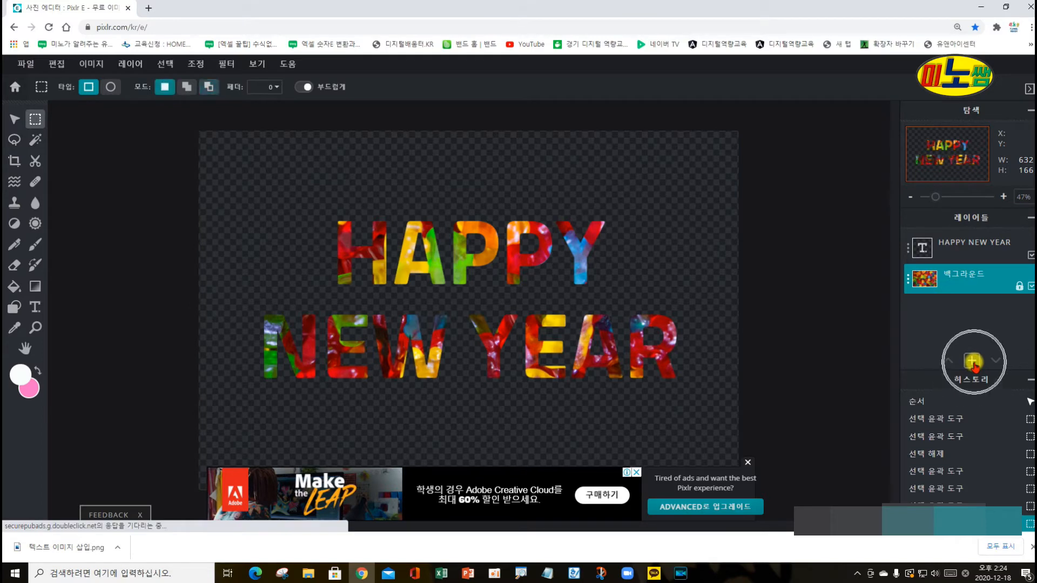
left_click(428, 285)
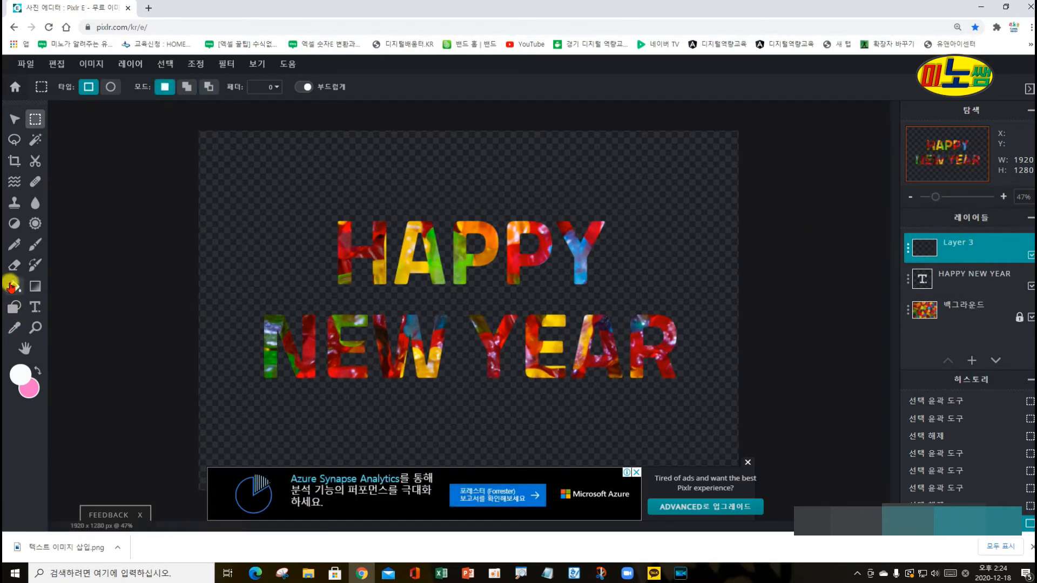
left_click(22, 374)
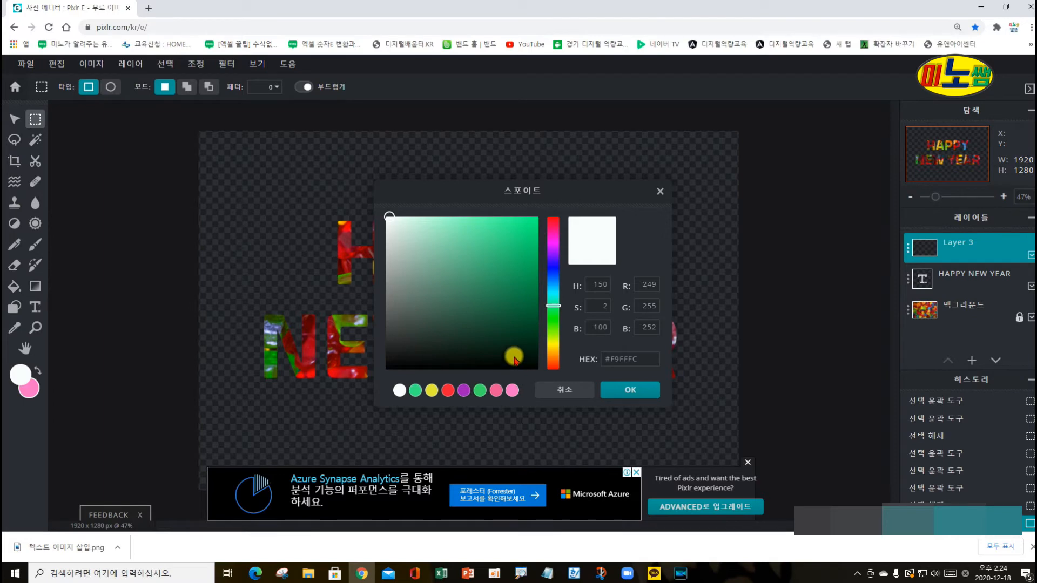
left_click_drag(460, 182, 608, 108)
left_click(680, 151)
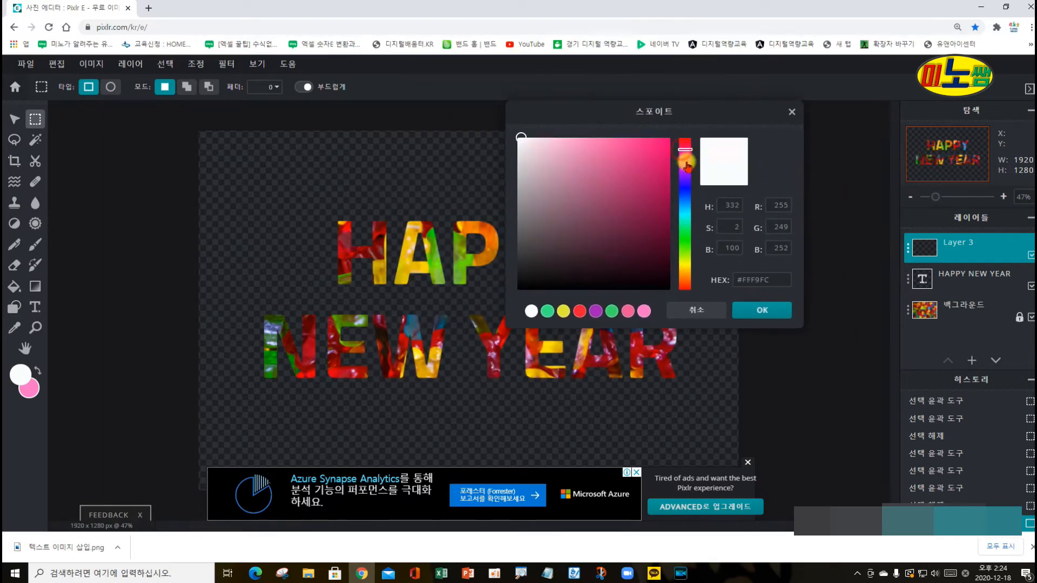
left_click(665, 143)
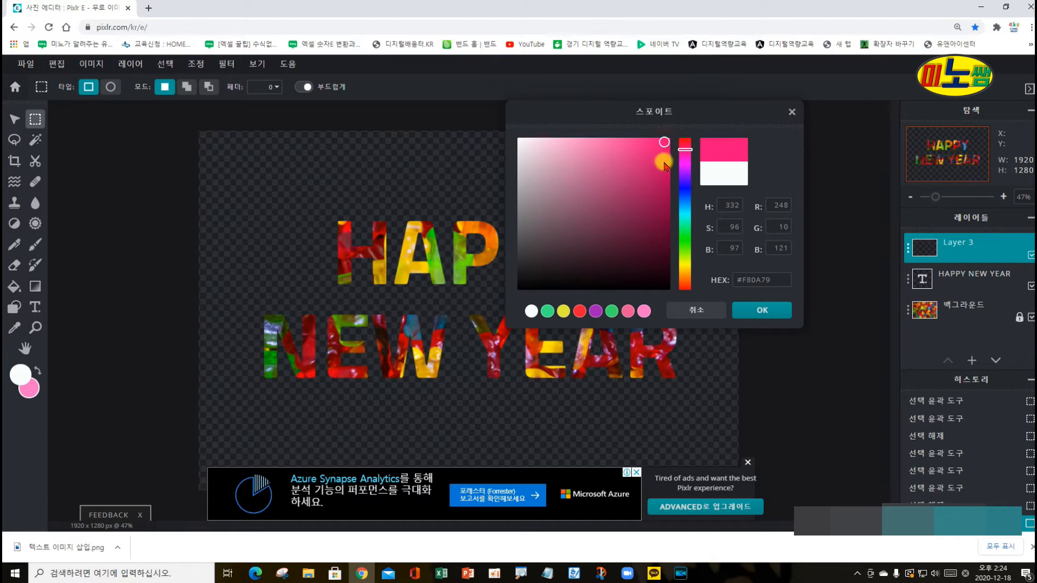
left_click(684, 142)
left_click(769, 312)
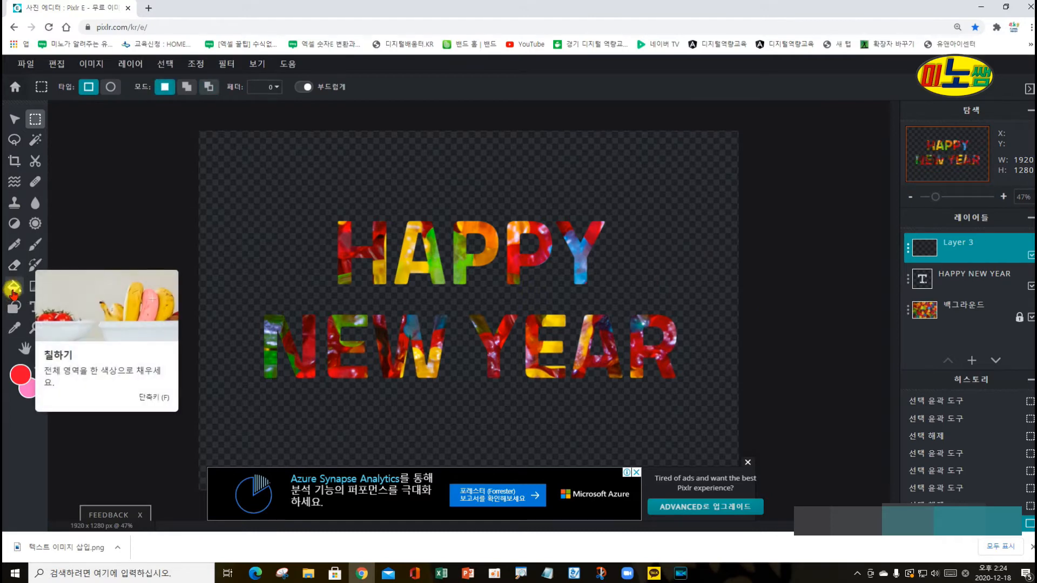
Fill the new layer with the red foreground color and move it below the HAPPY NEW YEAR text layer.
left_click(13, 292)
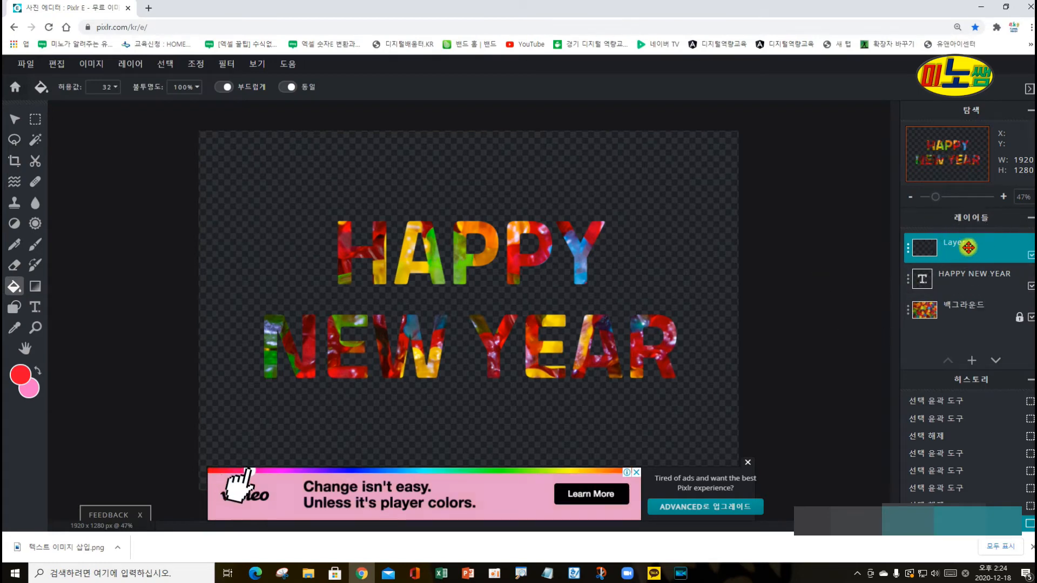
left_click(289, 232)
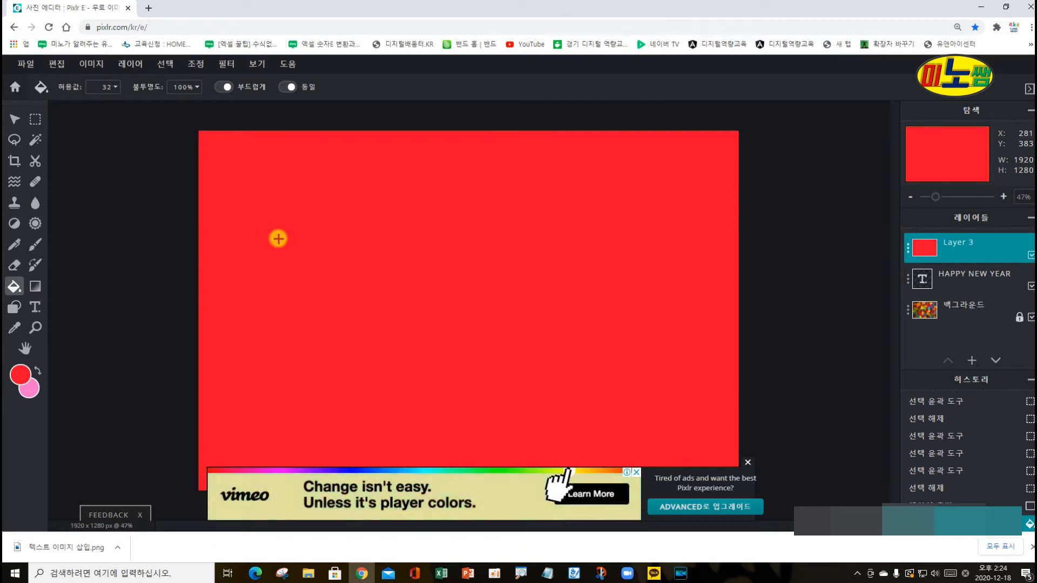
left_click(747, 462)
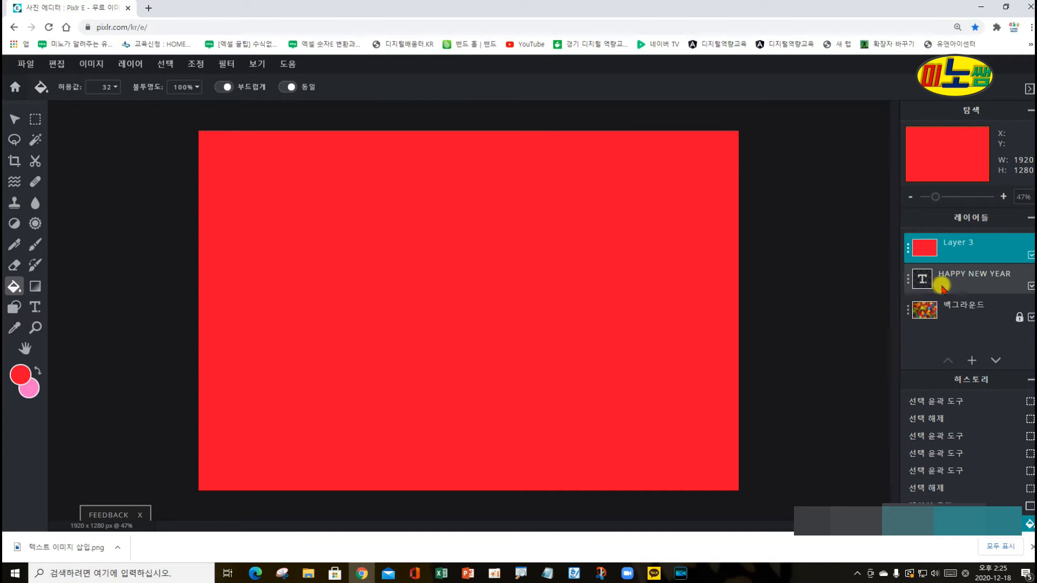
left_click_drag(990, 249, 999, 283)
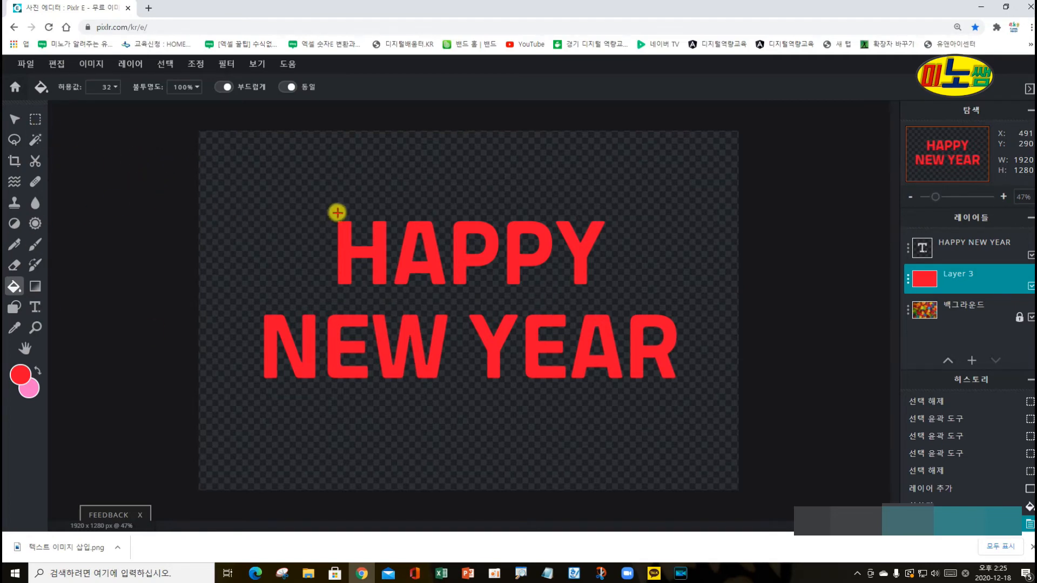
Switch the red layer's aspect ratio to free and set its height to 200.
left_click(14, 119)
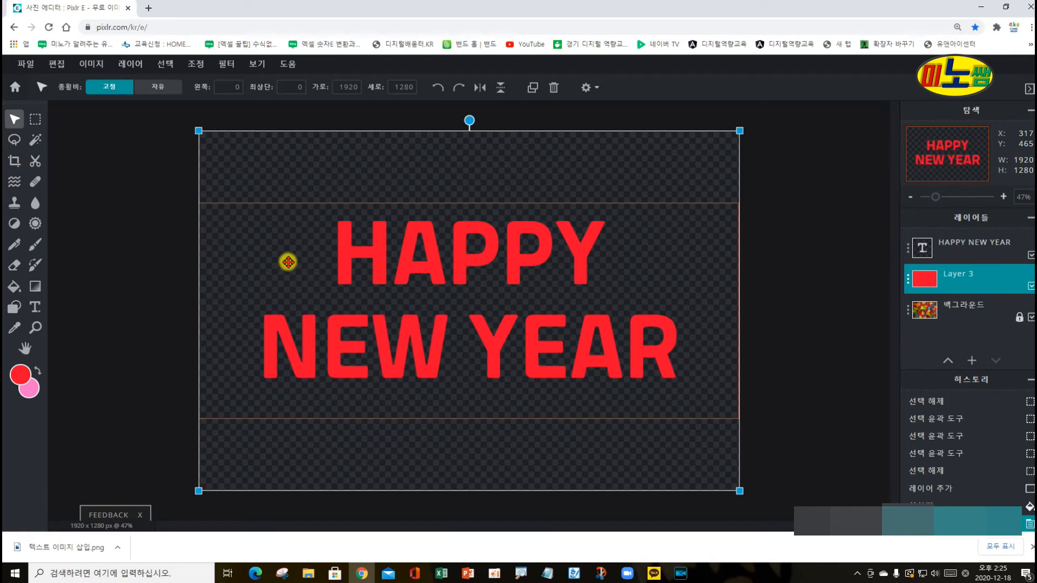
left_click(113, 87)
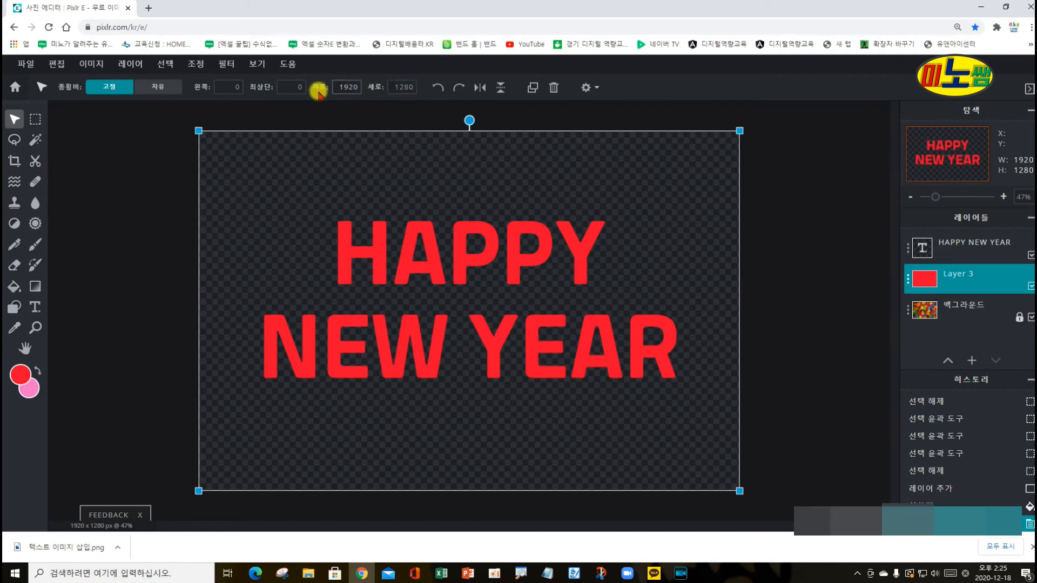
left_click(157, 87)
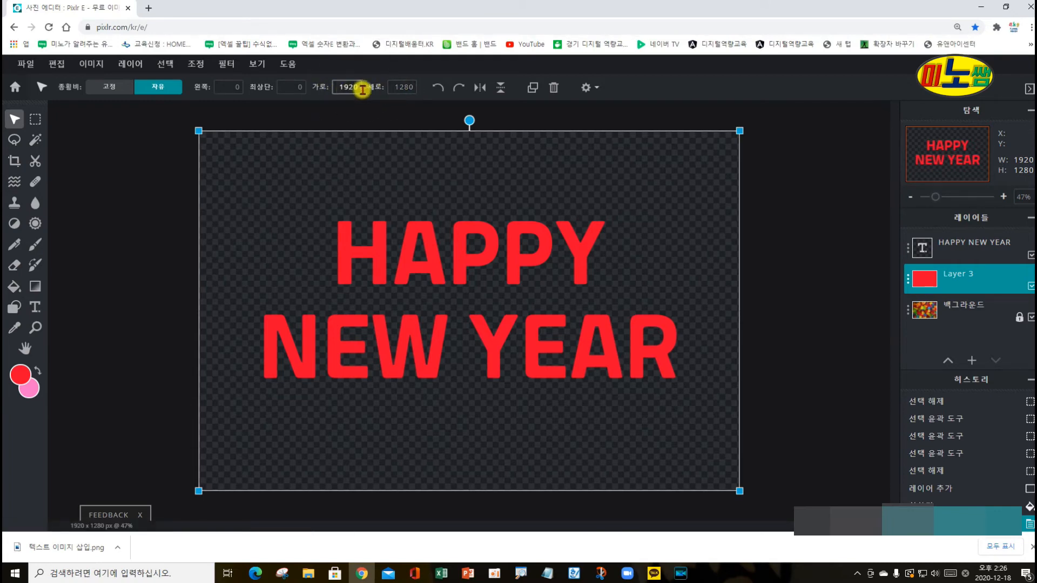
left_click(395, 87)
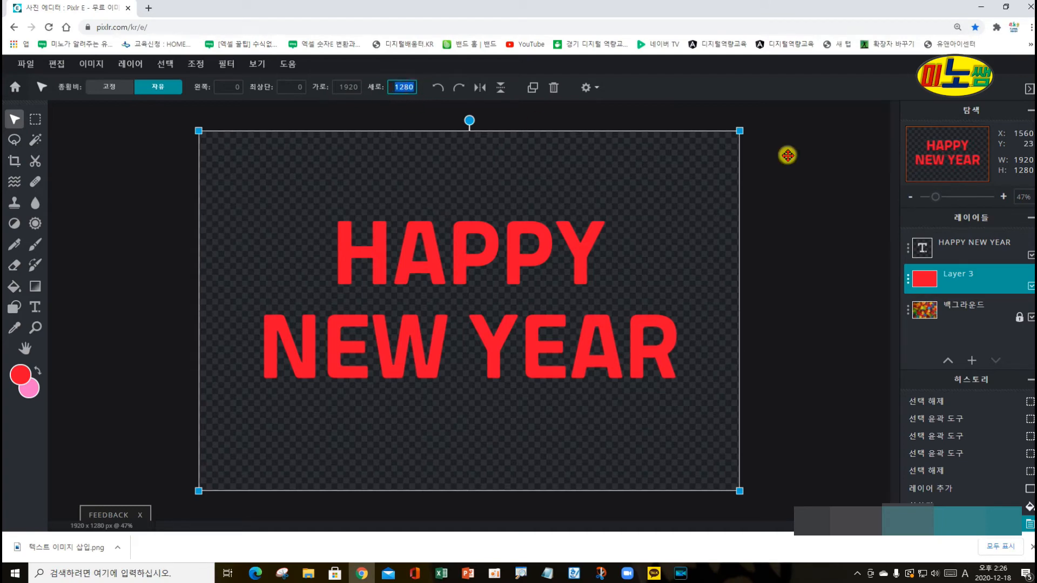
type("20")
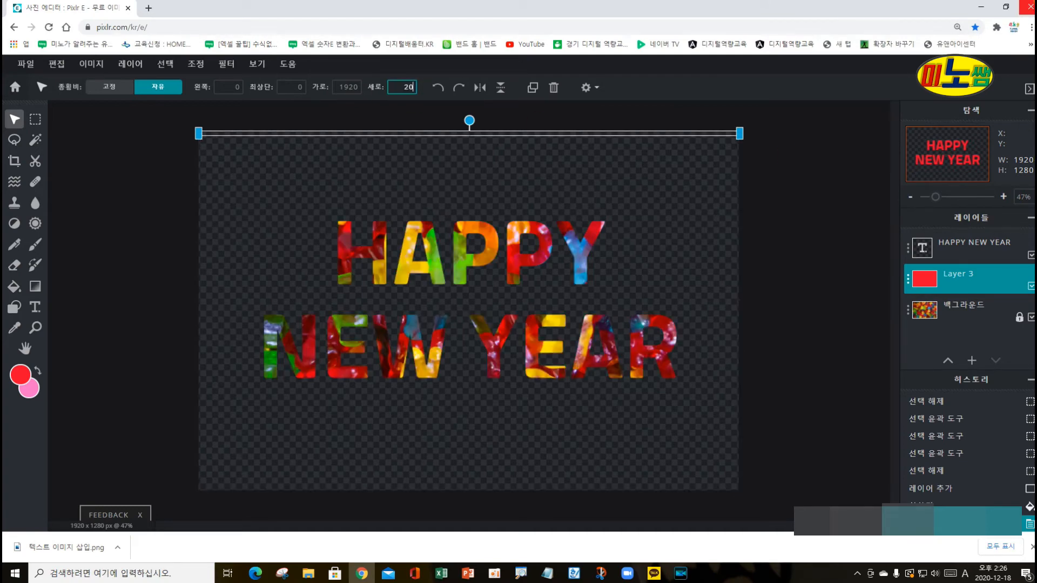
type("0")
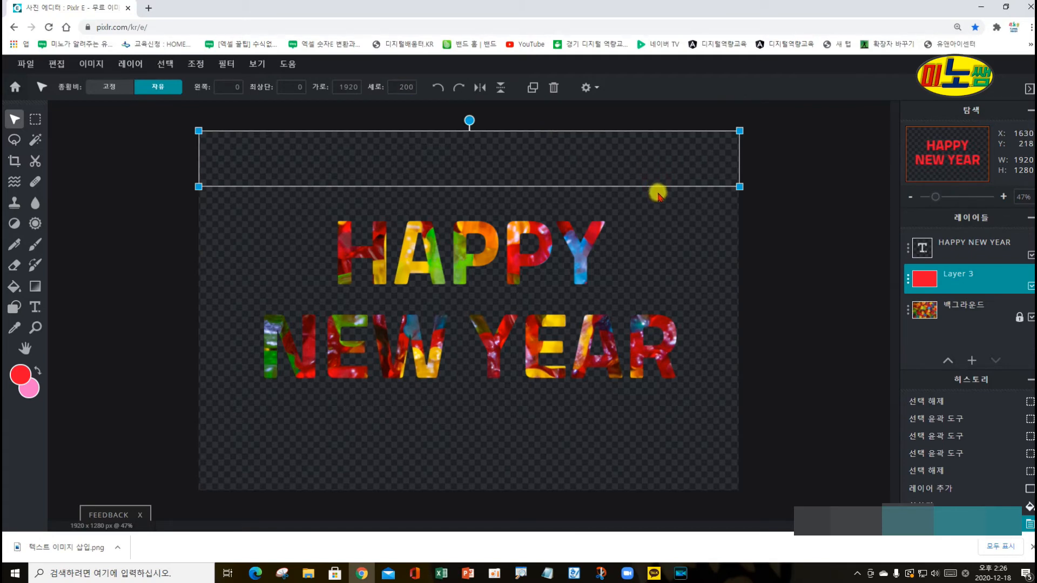
Move the red band over the lower half of HAPPY, at left 0 and top 434, and deselect it.
left_click_drag(657, 183, 885, 274)
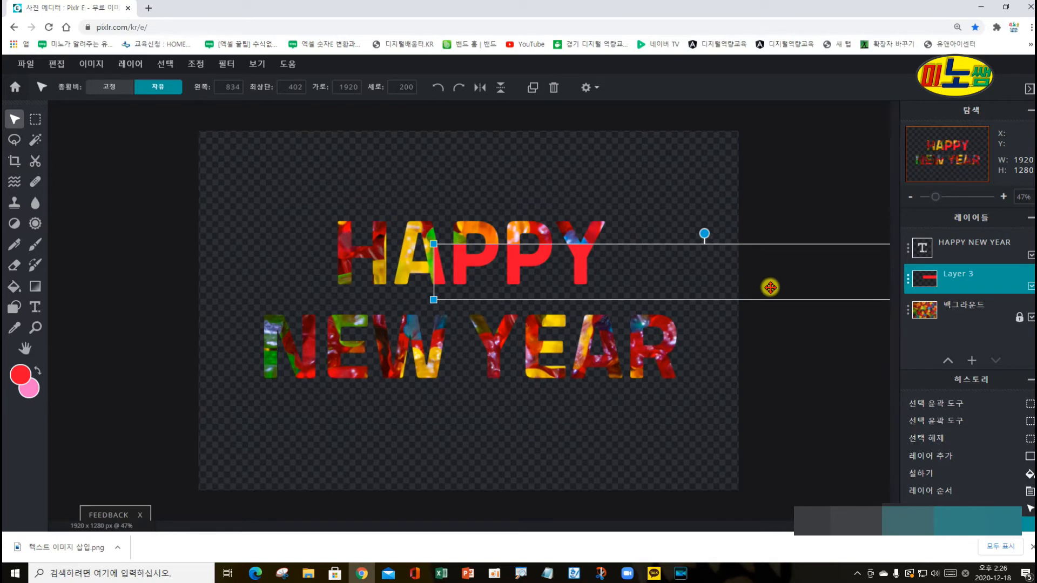
left_click_drag(769, 299, 536, 308)
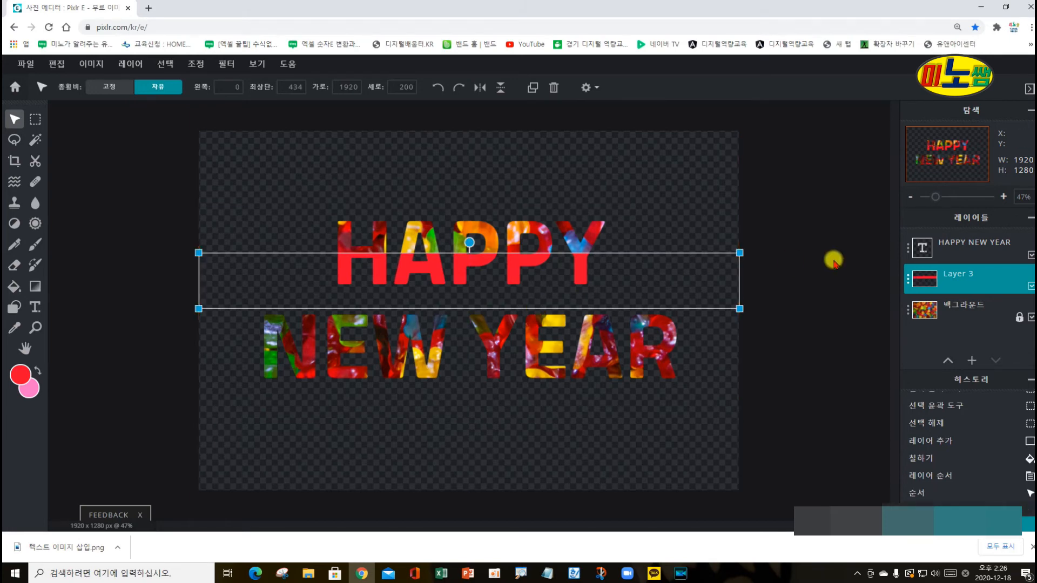
left_click(773, 247)
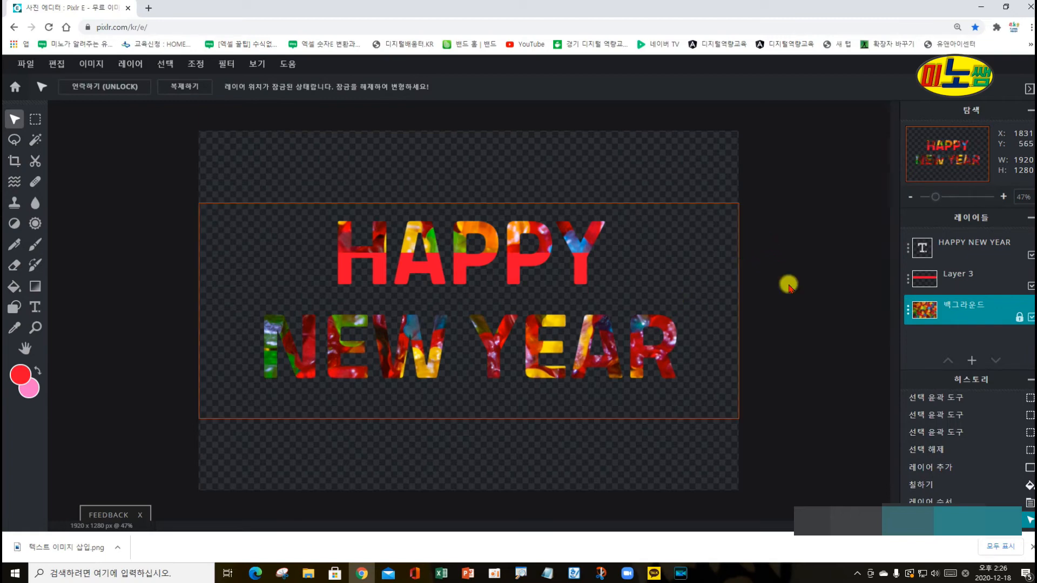
Select the red band layer, Layer 3, and duplicate it.
left_click(970, 276)
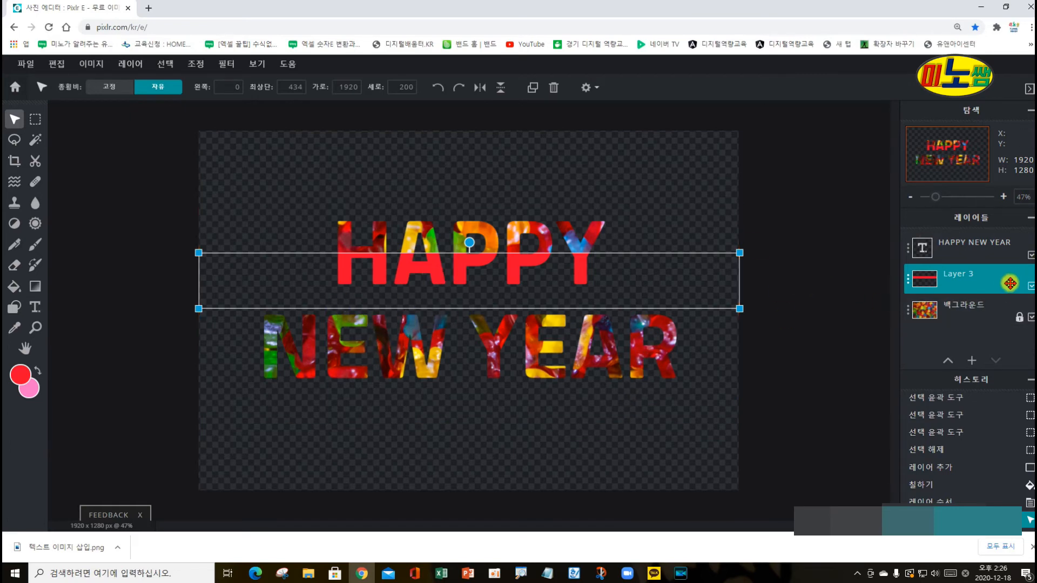
left_click(908, 280)
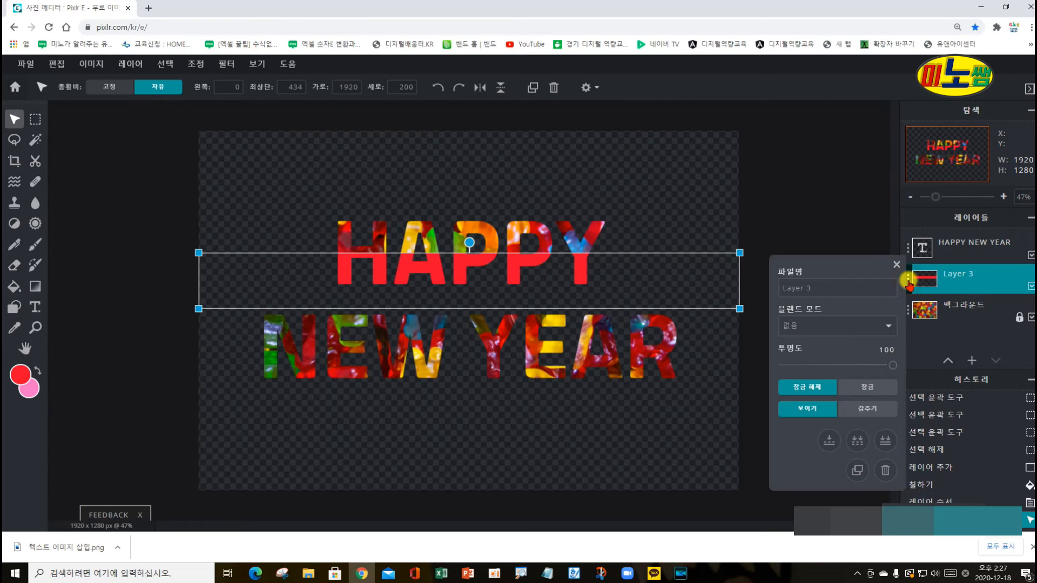
left_click(909, 280)
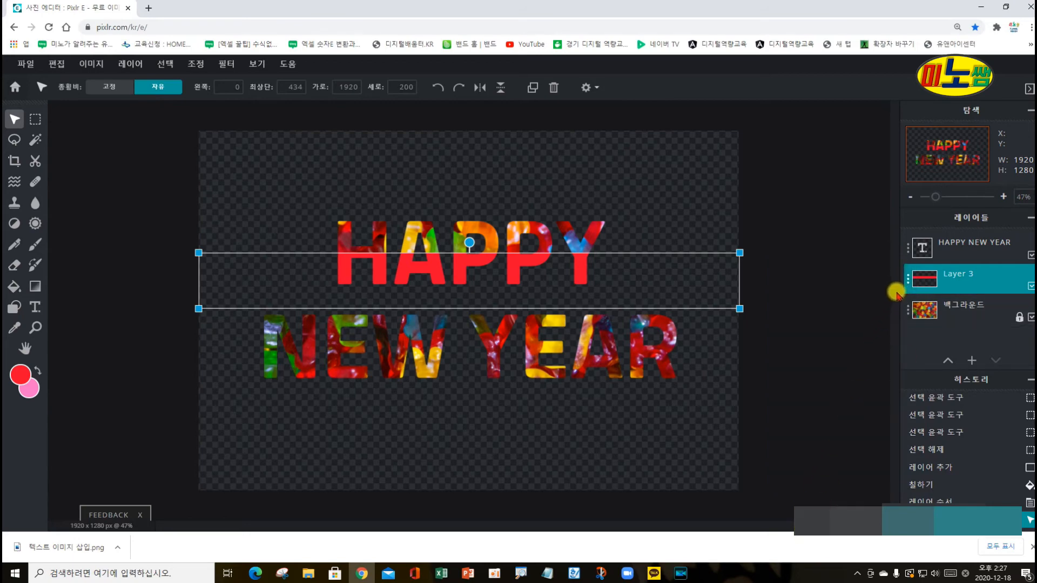
left_click(909, 279)
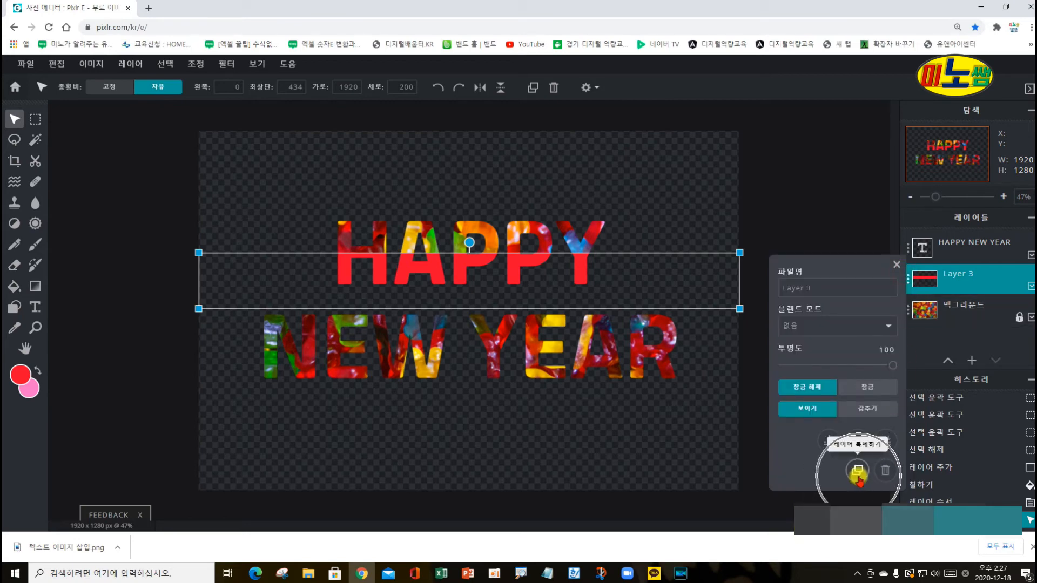
left_click(908, 279)
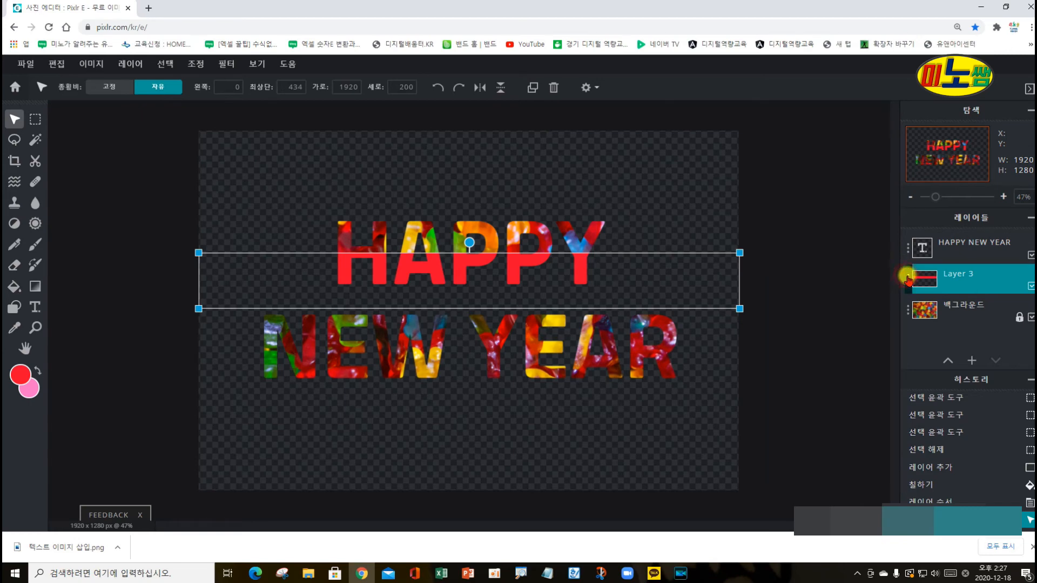
left_click(534, 88)
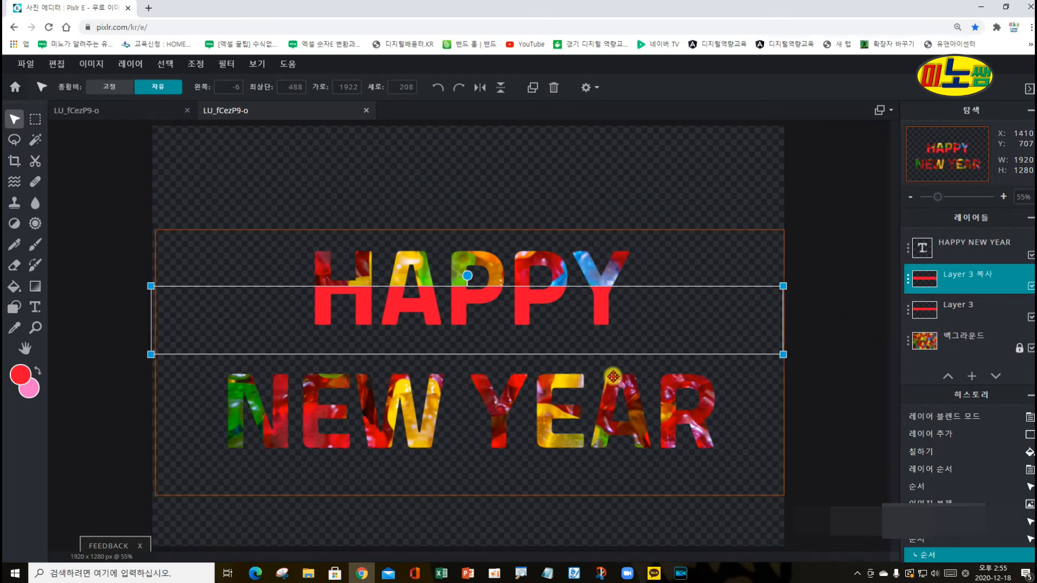
Shift the HAPPY NEW YEAR text slightly left and down, and move the duplicated red band straight down over the lower half of NEW YEAR.
mouse_move(693, 354)
left_mouse_down()
mouse_move(693, 377)
mouse_move(685, 358)
left_mouse_up()
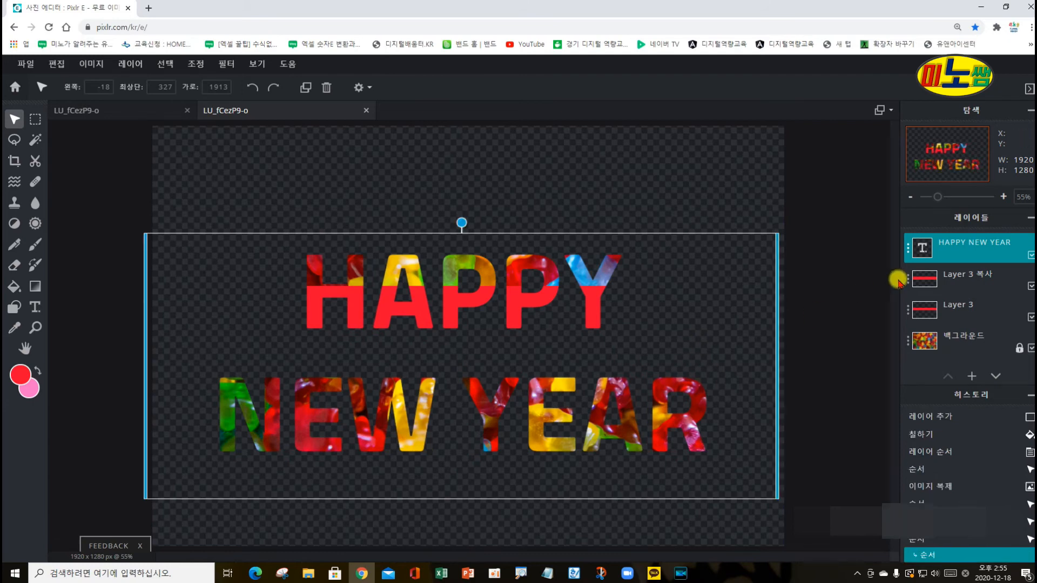
left_click(953, 274)
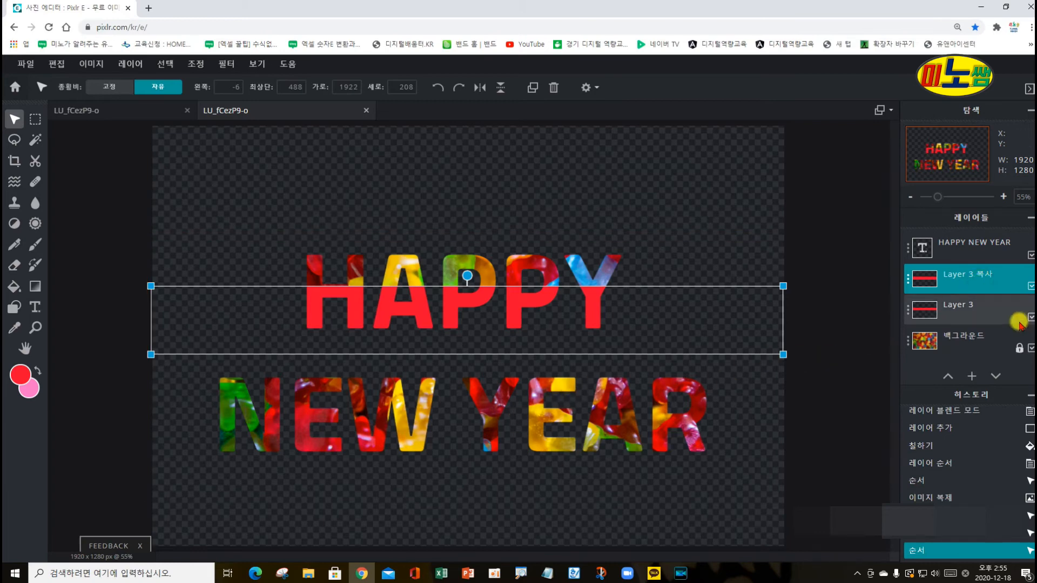
key("Down")
key("Down")
key("Down")
key("Down")
key("Down")
key("Down")
key("Down")
key("Down")
key("Down")
key("Down")
key("Down")
key("Down")
key("Down")
key("Down")
key("Down")
key("Down")
key("Down")
key("Down")
key("Down")
key("Down")
key("Down")
key("Down")
key("Down")
key("Down")
key("Down")
key("Down")
key("Down")
key("Down")
key("Down")
key("Down")
key("Down")
key("Down")
key("Down")
key("Down")
key("Down")
key("Down")
key("Down")
key("Down")
key("Down")
key("Down")
key("Down")
key("Down")
key("Down")
key("Down")
key("Down")
key("Down")
key("Down")
key("Down")
key("Down")
key("Down")
key("Down")
key("Down")
key("Down")
key("Down")
key("Down")
key("Down")
key("Down")
key("Down")
key("Down")
key("Down")
key("Down")
key("Down")
key("Down")
key("Down")
key("Down")
key("Down")
key("Down")
key("Down")
key("Down")
key("Down")
key("Down")
key("Down")
key("Down")
key("Down")
key("Down")
key("Down")
key("Down")
key("Down")
key("Down")
key("Down")
key("Down")
key("Down")
key("Down")
key("Down")
key("Down")
key("Down")
key("Down")
key("Down")
key("Down")
key("Down")
key("Down")
key("Down")
key("Down")
key("Down")
key("Down")
key("Down")
key("Down")
key("Down")
key("Down")
key("Down")
key("Down")
key("Down")
key("Down")
key("Down")
key("Down")
key("Down")
key("Down")
key("Down")
key("Down")
key("Down")
key("Down")
key("Down")
key("Down")
key("Down")
key("Down")
key("Down")
key("Down")
key("Down")
key("Down")
key("Down")
key("Down")
key("Down")
key("Down")
key("Down")
key("Down")
key("Down")
key("Down")
key("Down")
key("Down")
key("Down")
key("Down")
key("Down")
key("Down")
key("Down")
key("Down")
key("Down")
key("Down")
key("Down")
key("Down")
key("Down")
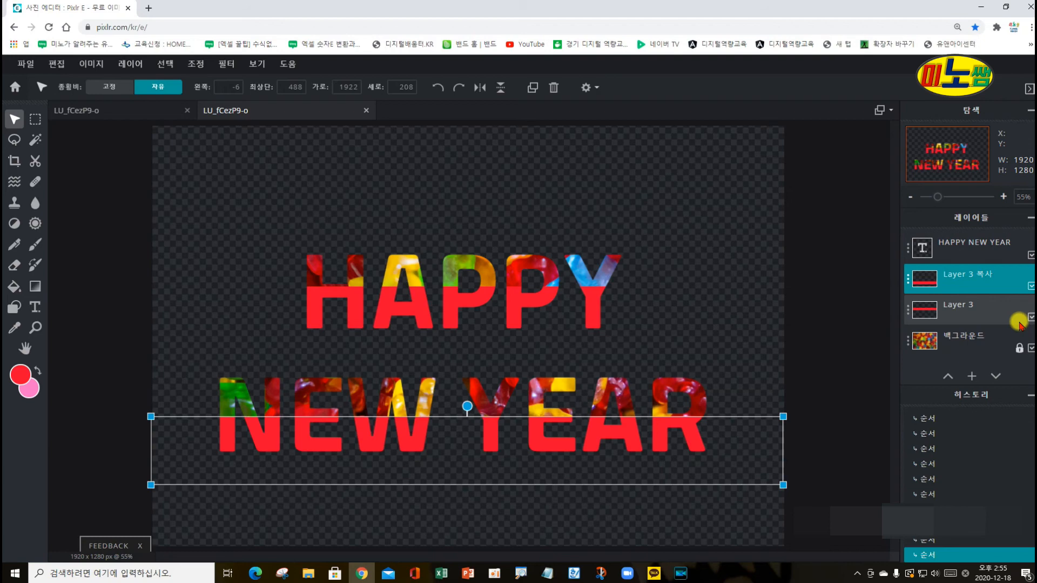
key("Up")
key("Up")
key("Up")
key("Up")
key("Up")
key("Up")
key("Up")
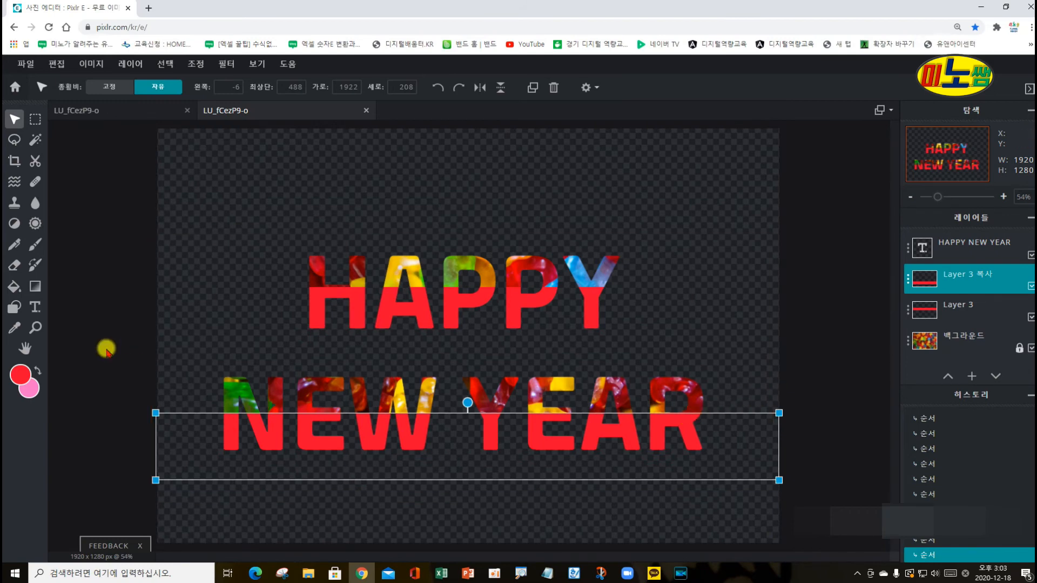
Set the foreground color to lime green #B5F80A and fill the duplicated band behind NEW YEAR with it.
left_click(18, 372)
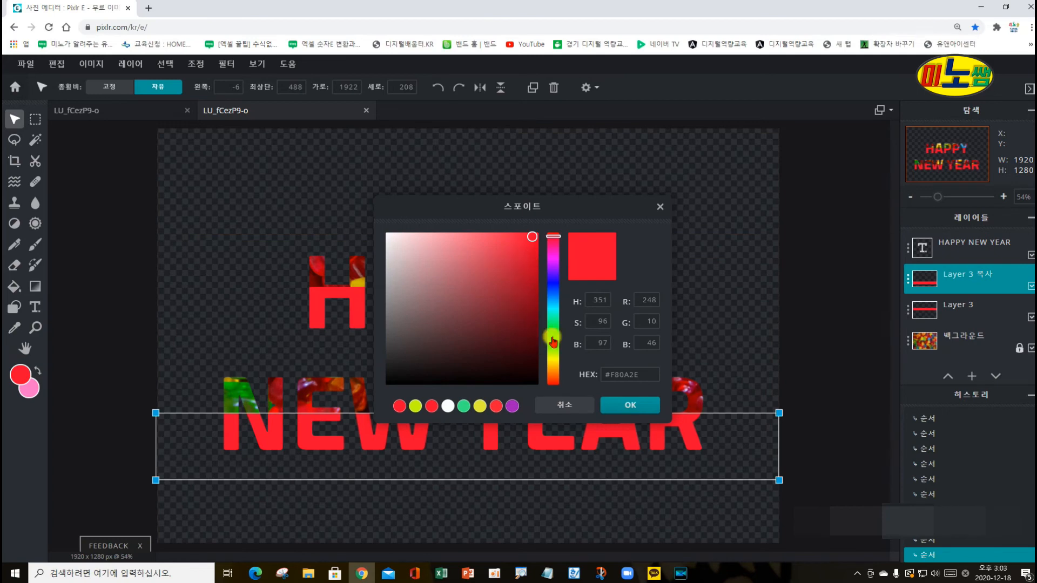
left_click(552, 352)
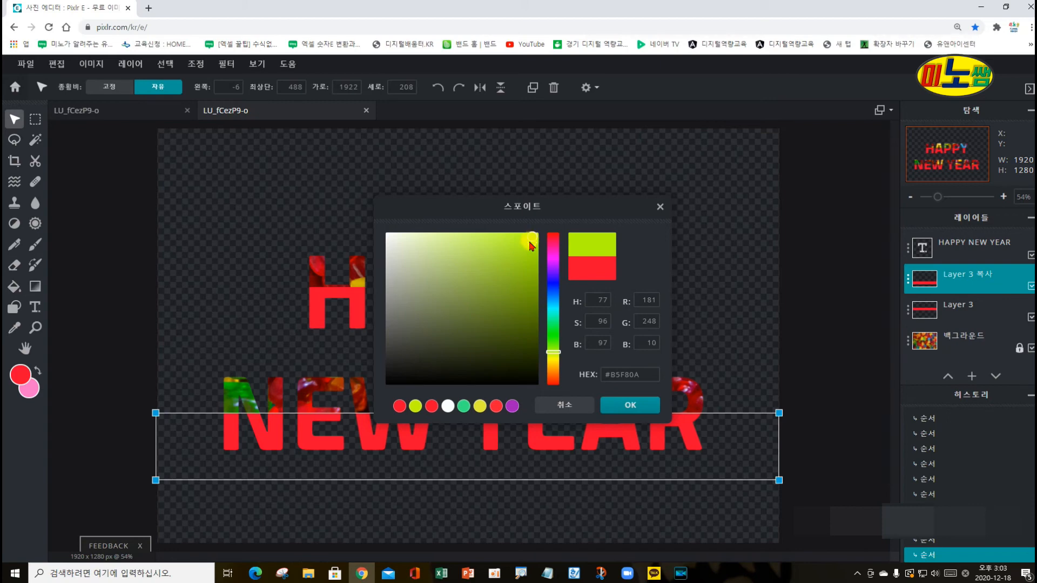
left_click(616, 406)
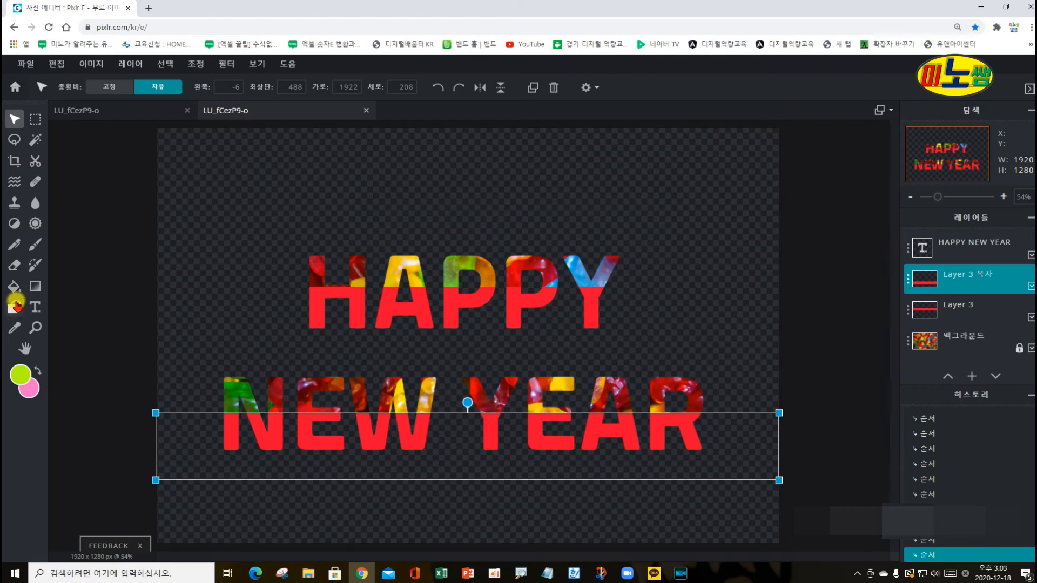
left_click(14, 286)
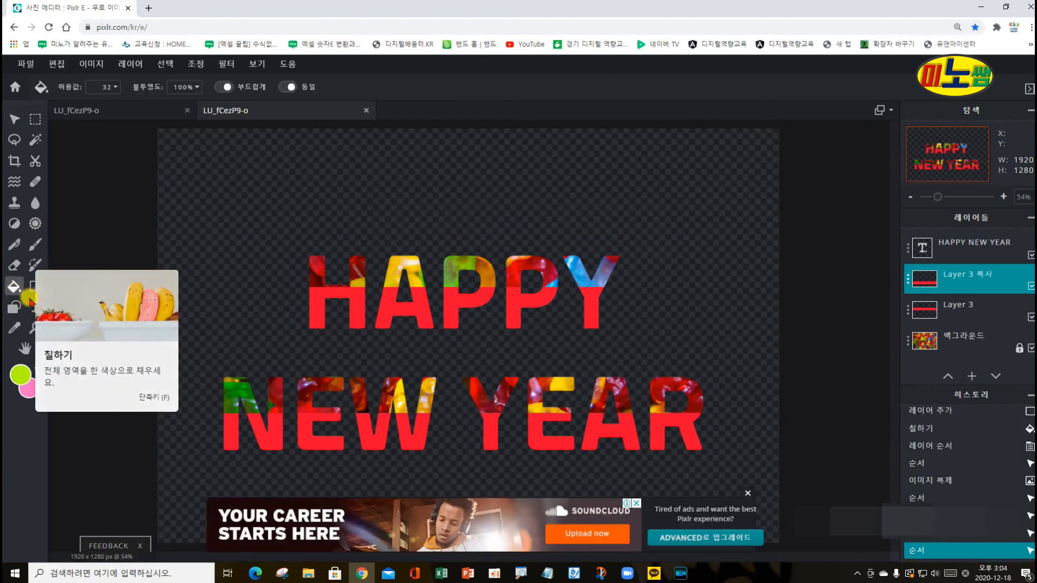
left_click(270, 436)
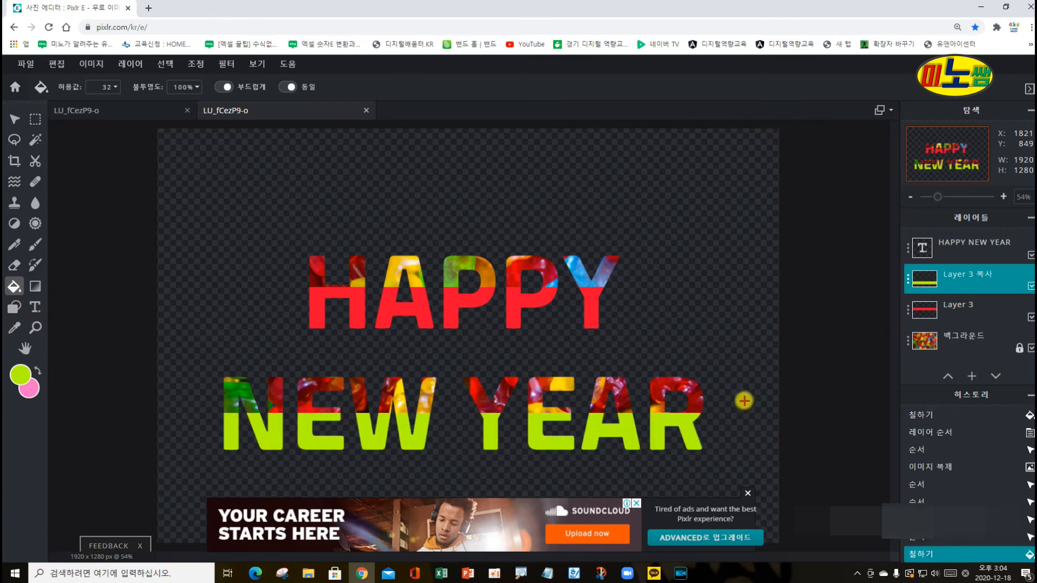
Dismiss the ad banner and merge all layers down into the background.
left_click(749, 494)
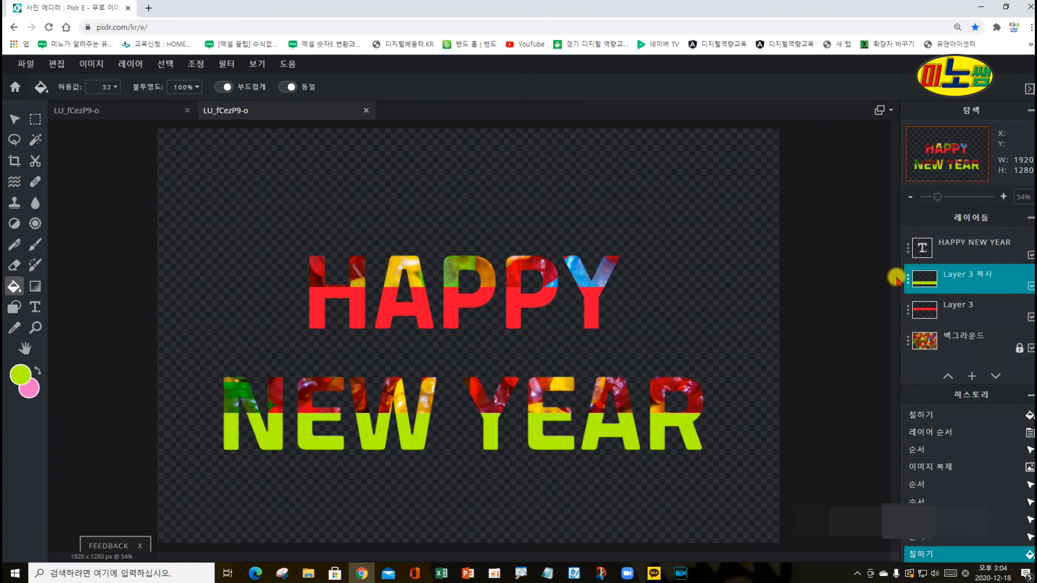
left_click(908, 248)
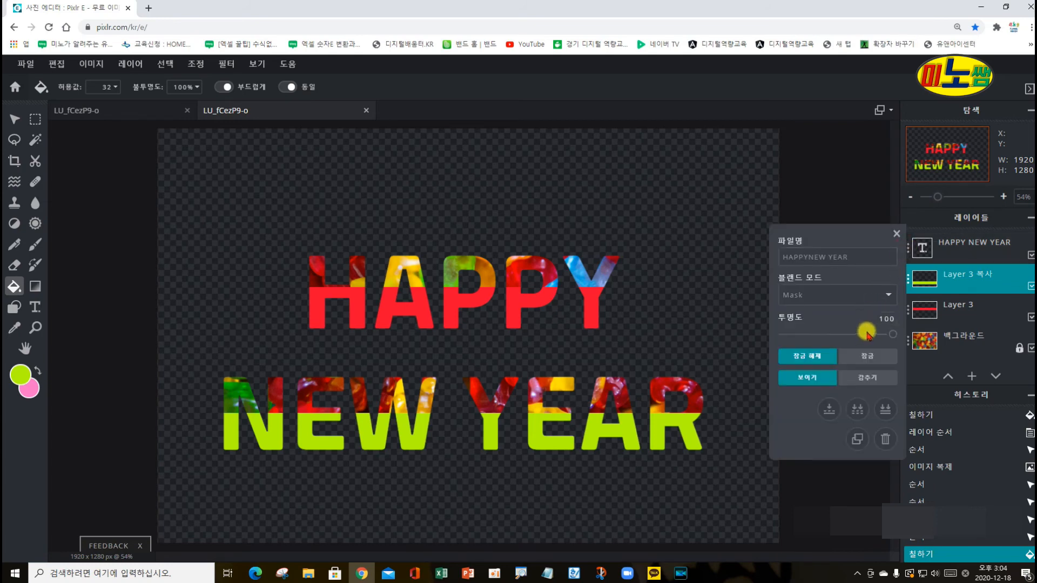
left_click(883, 414)
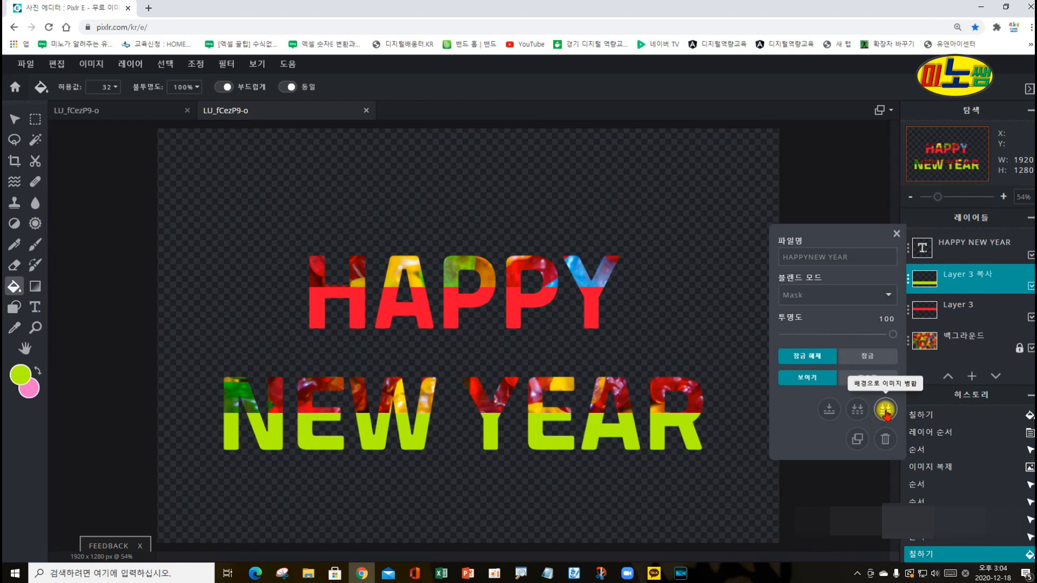
left_click(885, 411)
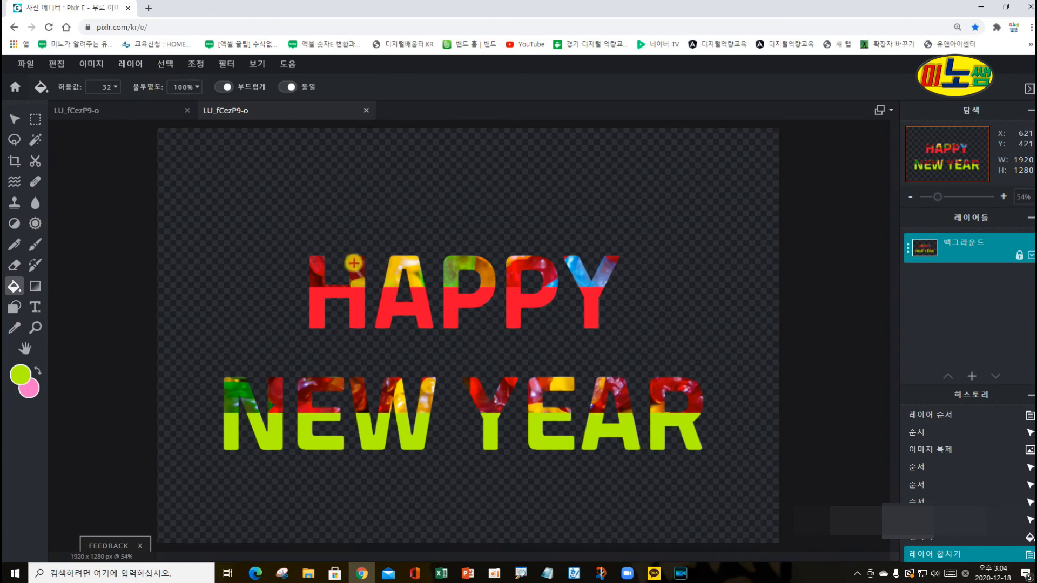
Download the image as a 1920 x 1280 PNG named LU_fCezP9-o and dismiss the save dialog.
left_click(25, 63)
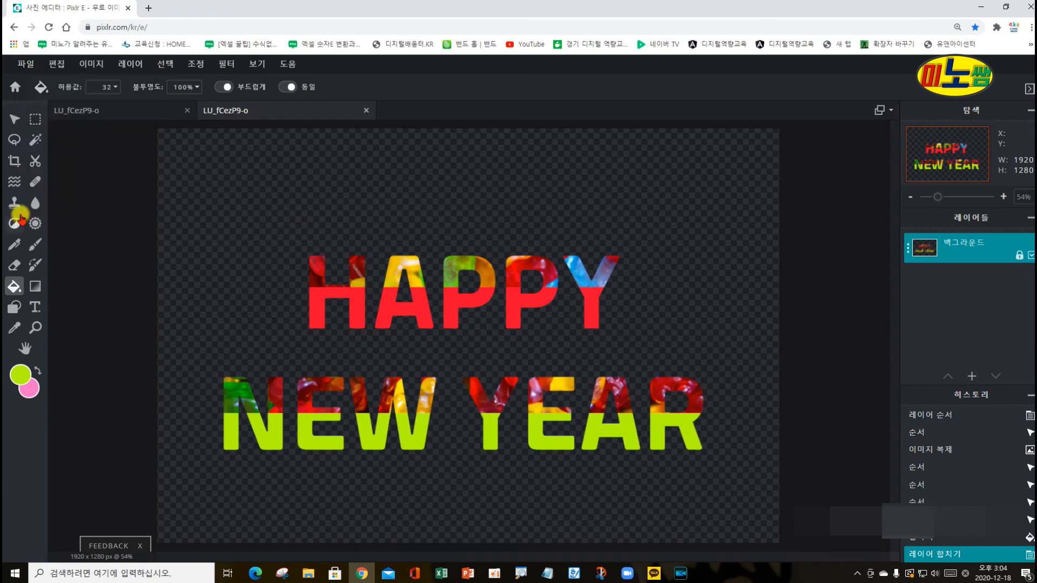
left_click(30, 64)
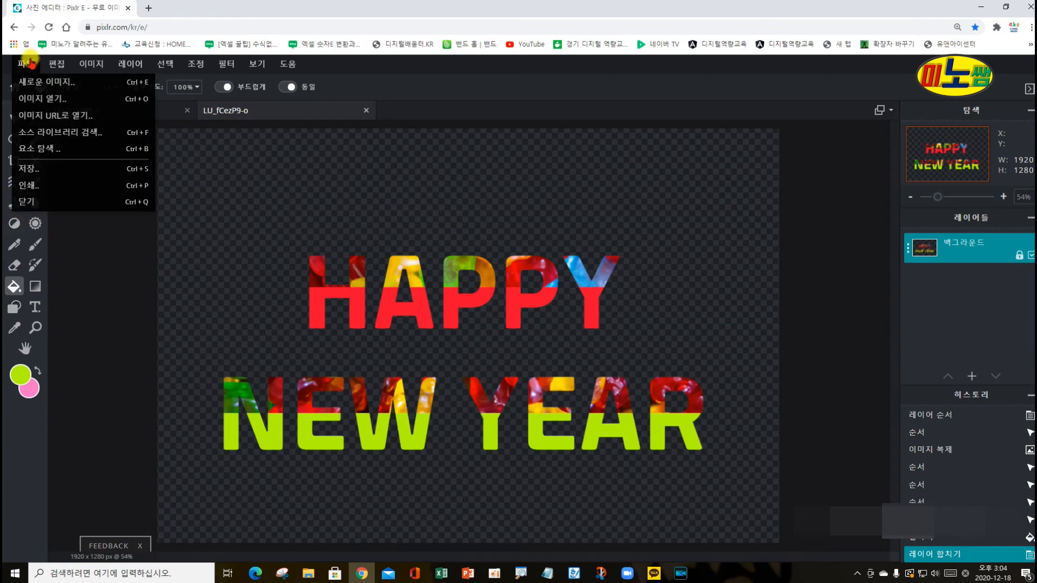
left_click(29, 175)
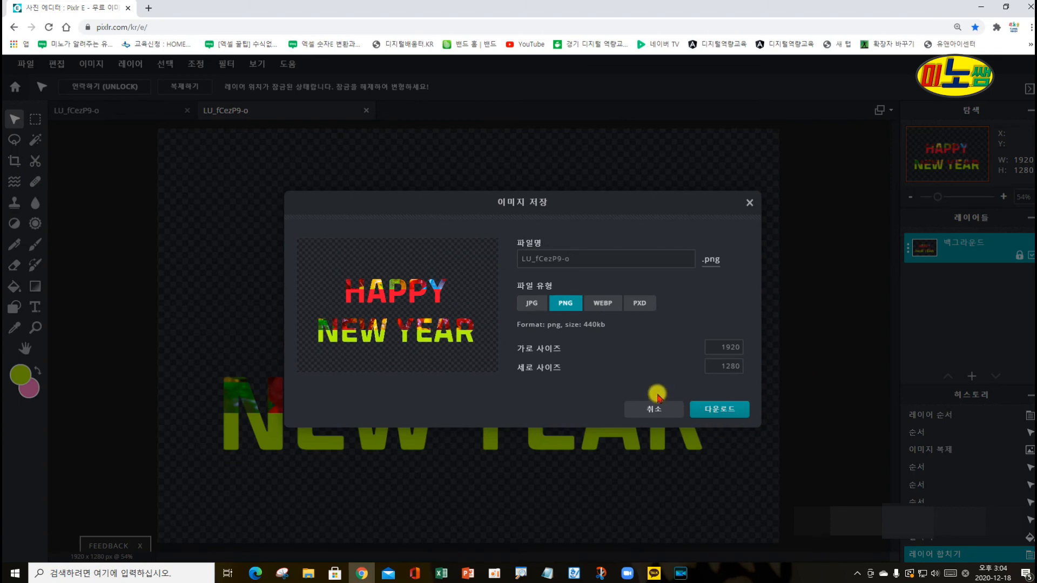
left_click(714, 409)
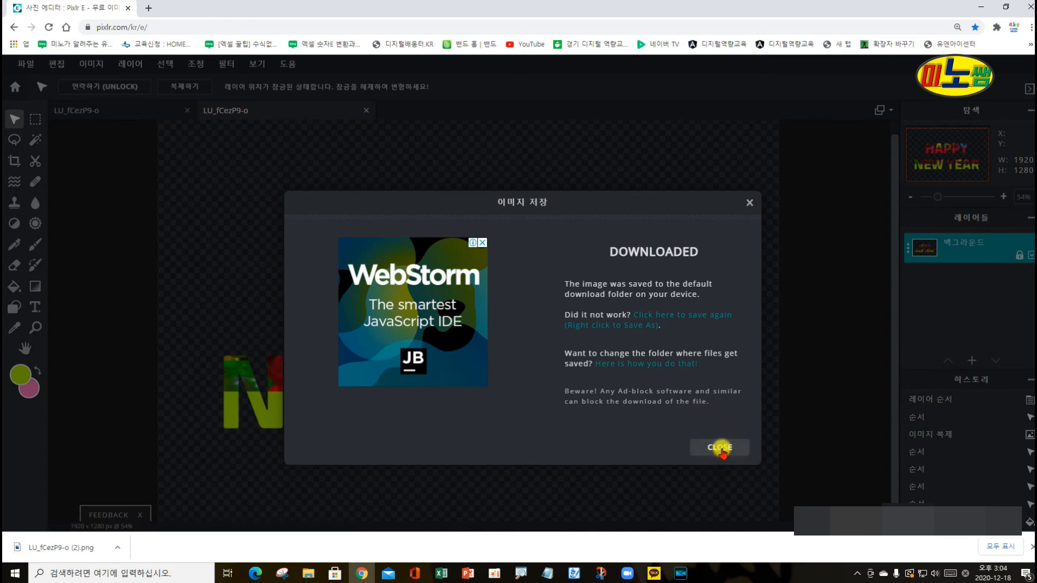
left_click(720, 447)
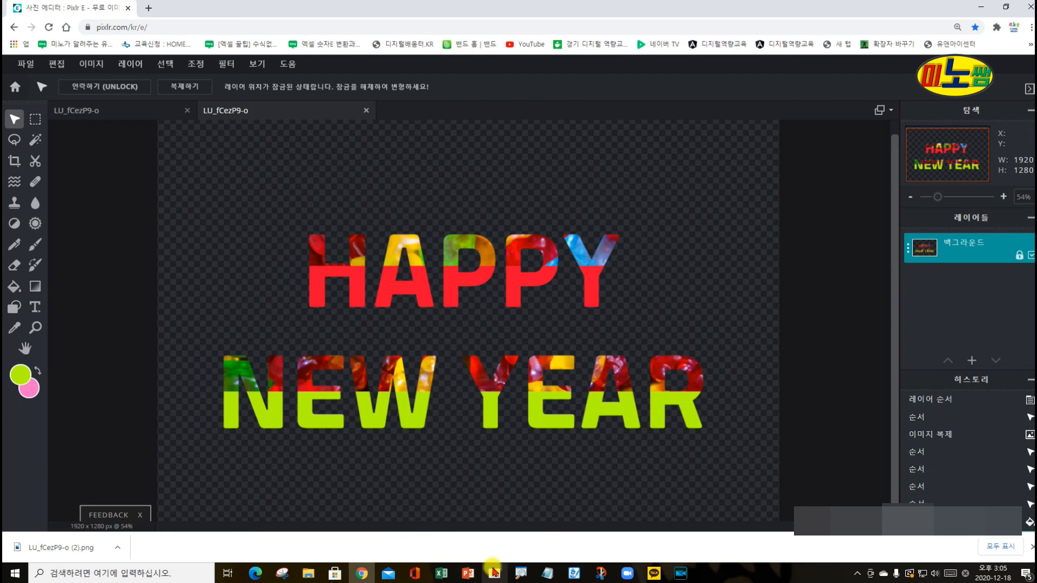
Switch to PowerPoint, create a blank presentation and delete the placeholders from its first slide.
left_click(467, 573)
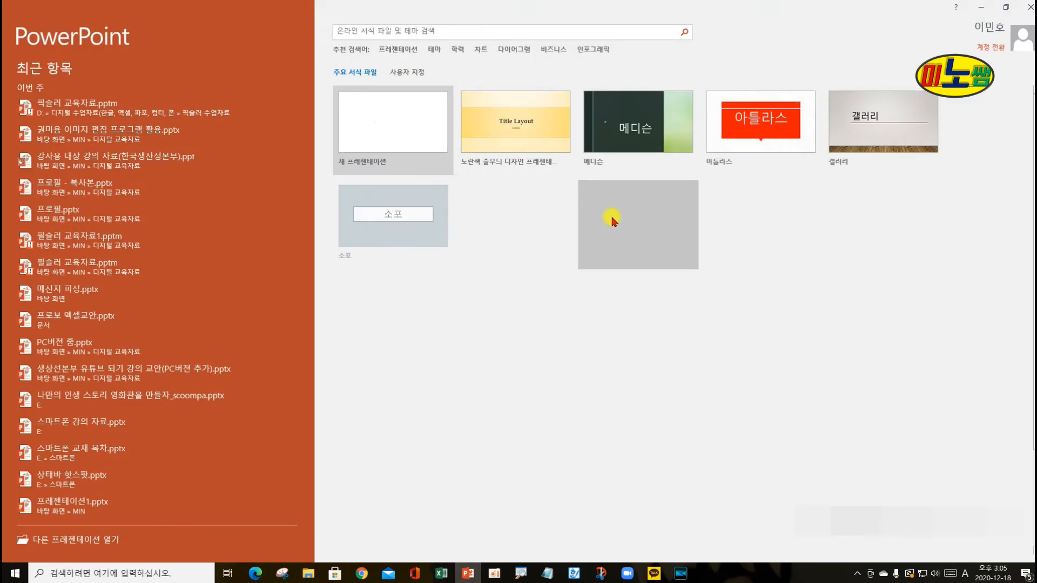
left_click(636, 412)
left_click(393, 145)
left_click_drag(286, 140, 960, 471)
key("Delete")
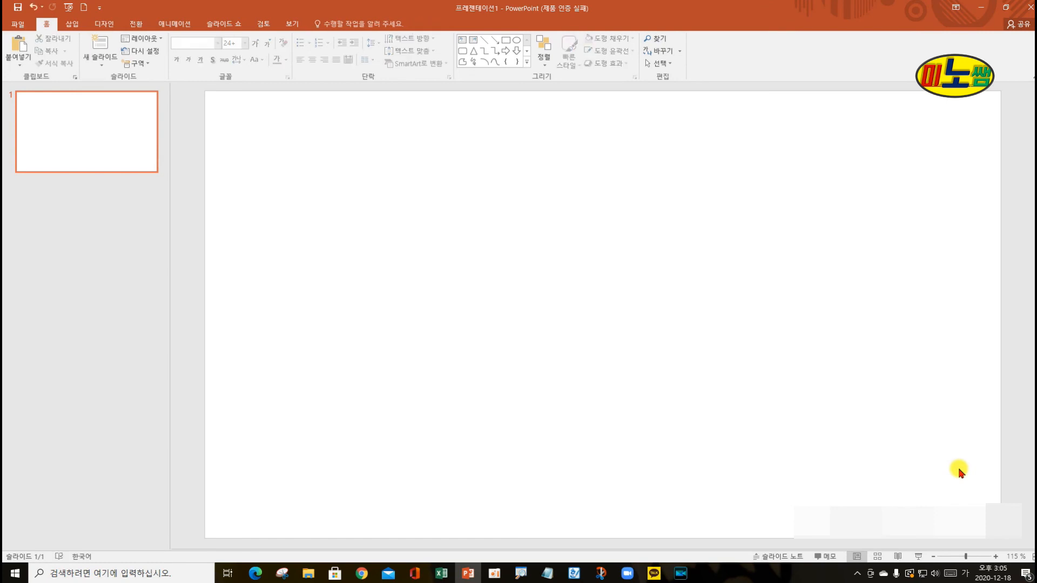
Insert the picture LU_fCezP9-o (2).png from the Downloads folder onto the slide.
left_click(69, 24)
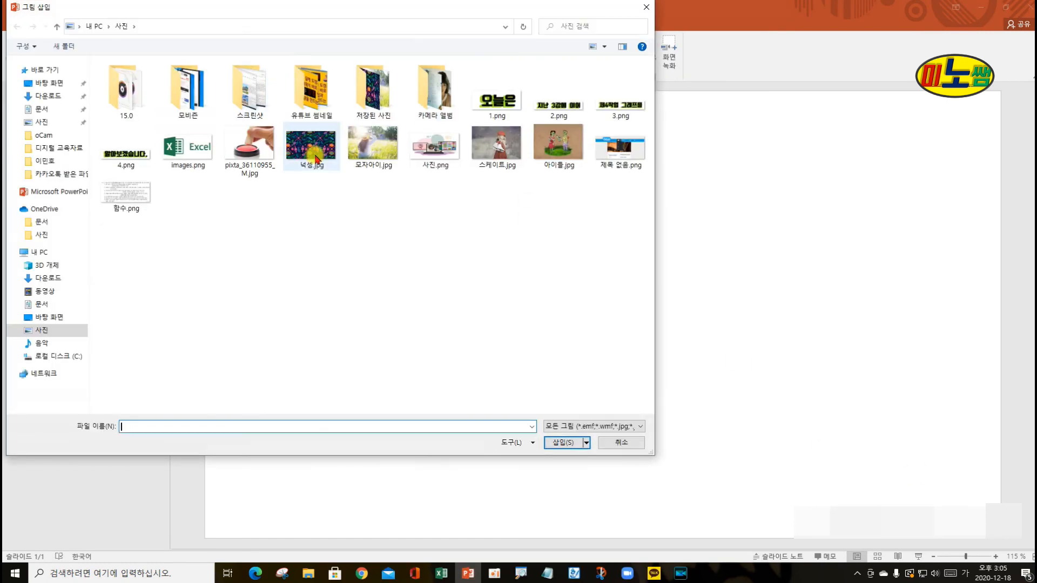
left_click(59, 99)
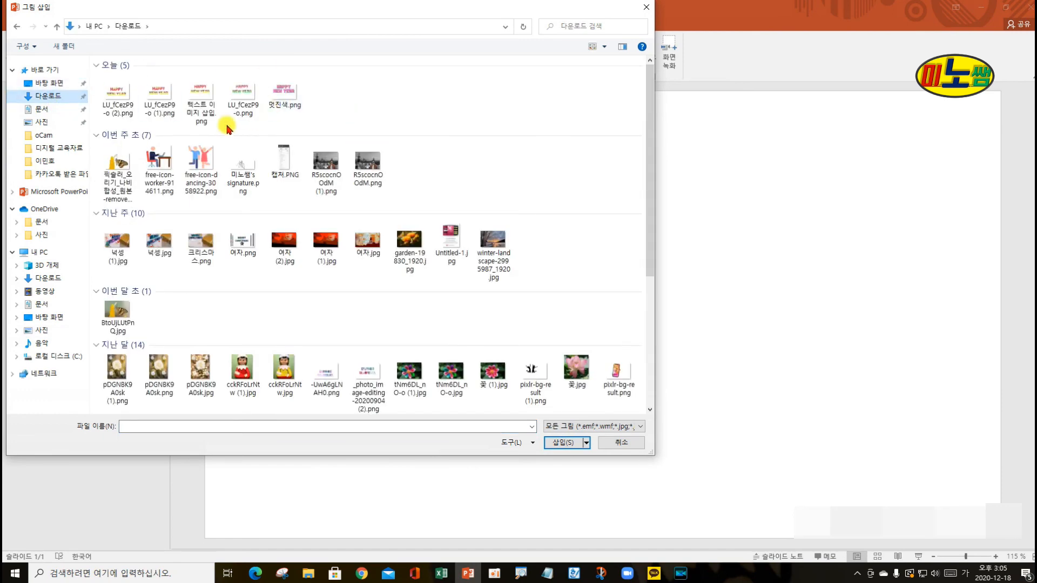
left_click(117, 96)
left_click(562, 443)
scroll(675, 254, "down", 2)
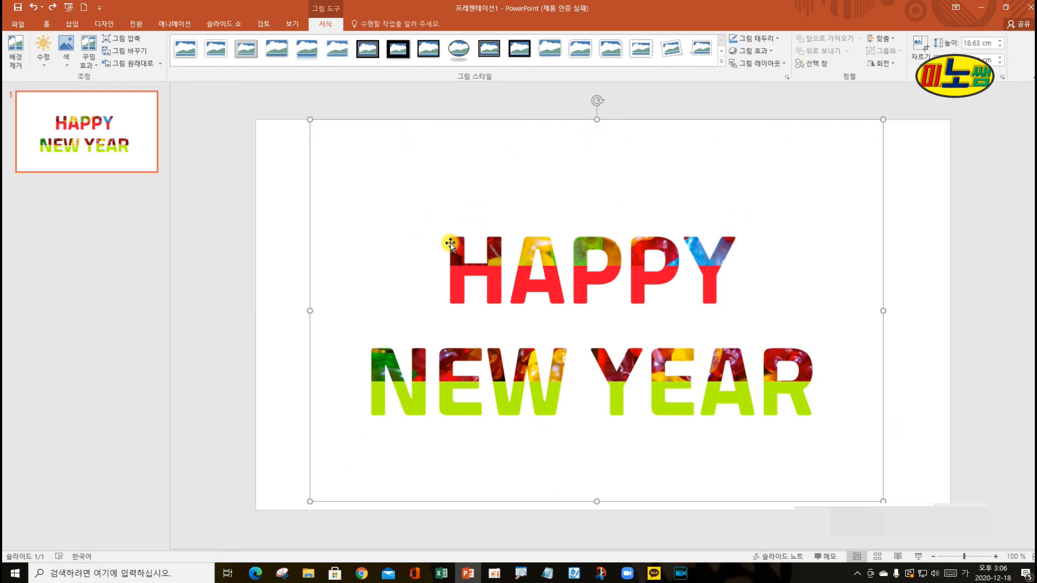
Crop the empty margins above HAPPY and below NEW YEAR, leaving the picture about 9.5 cm high.
left_click(920, 61)
left_click(925, 77)
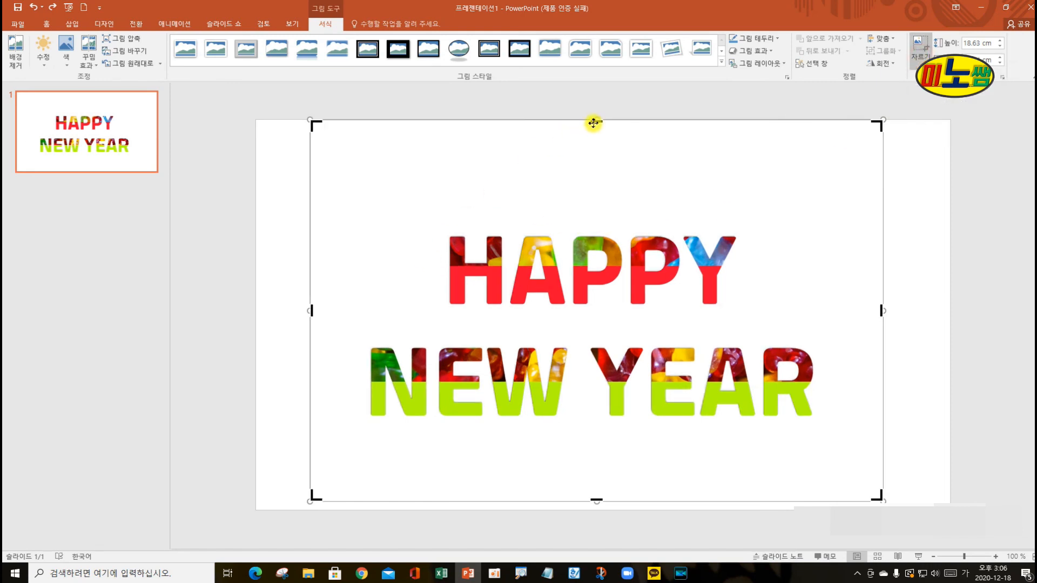
left_click_drag(597, 123, 591, 229)
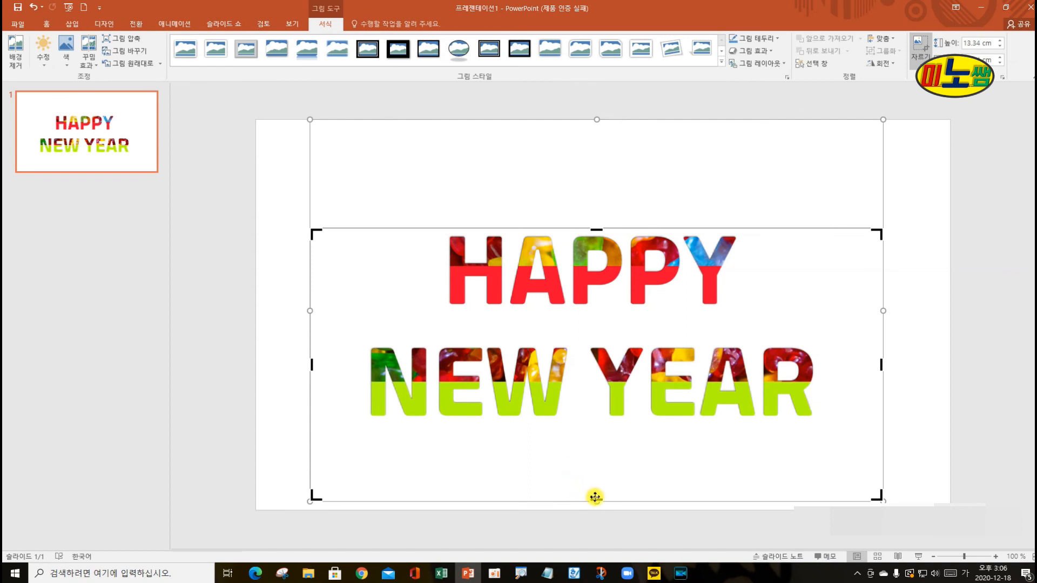
left_click_drag(595, 500, 594, 421)
left_click(890, 173)
Move the cropped text picture up to the slide's top edge, scale it down slightly and deselect it.
left_click_drag(645, 282, 643, 176)
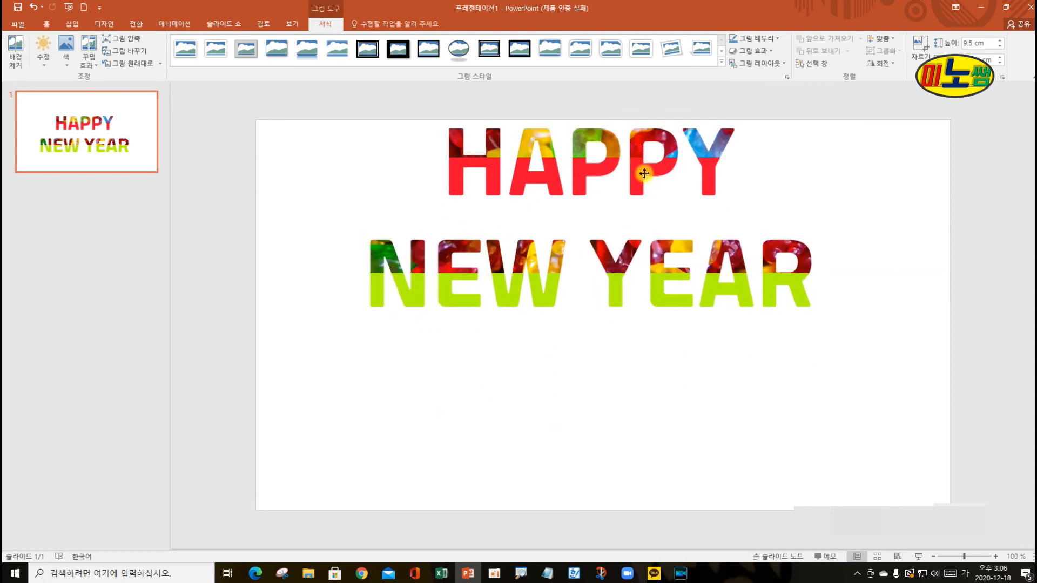
left_click(909, 217)
left_click(762, 265)
left_click_drag(882, 314, 810, 253)
left_click(873, 314)
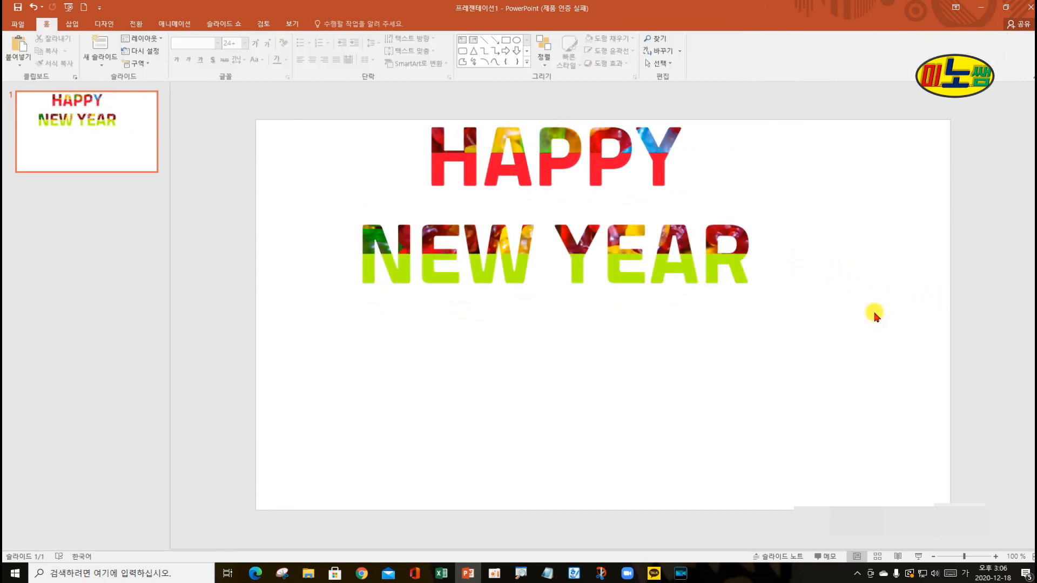